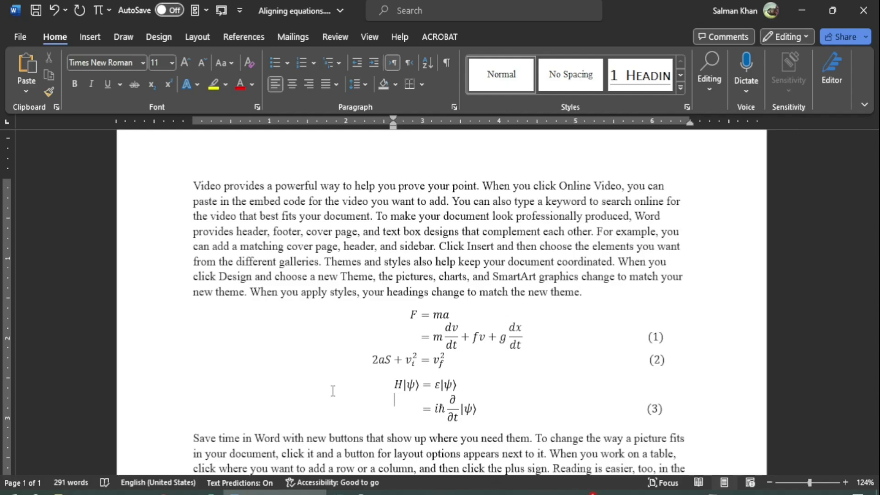
Remove the three existing numbered equation blocks so the two paragraphs sit back to back.
key("ctrl+z")
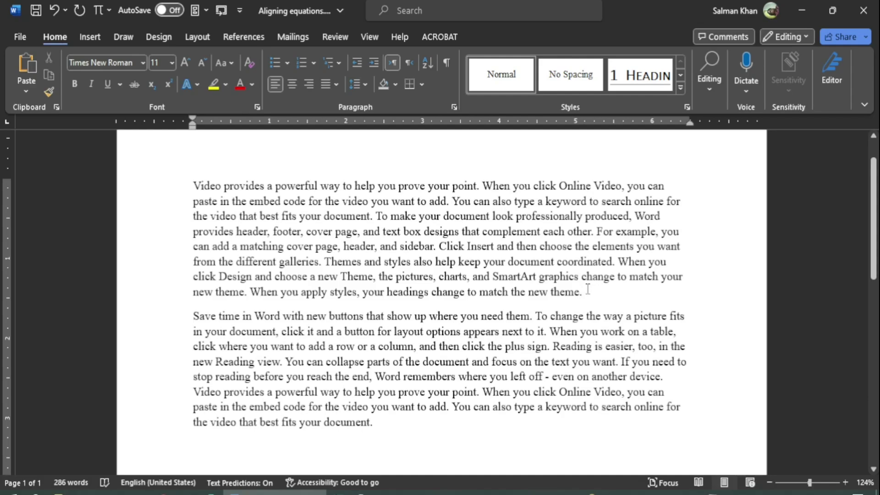
After 'new theme.', insert an empty \eqarray equation array on its own line, removing the stray '&'.
key("Return")
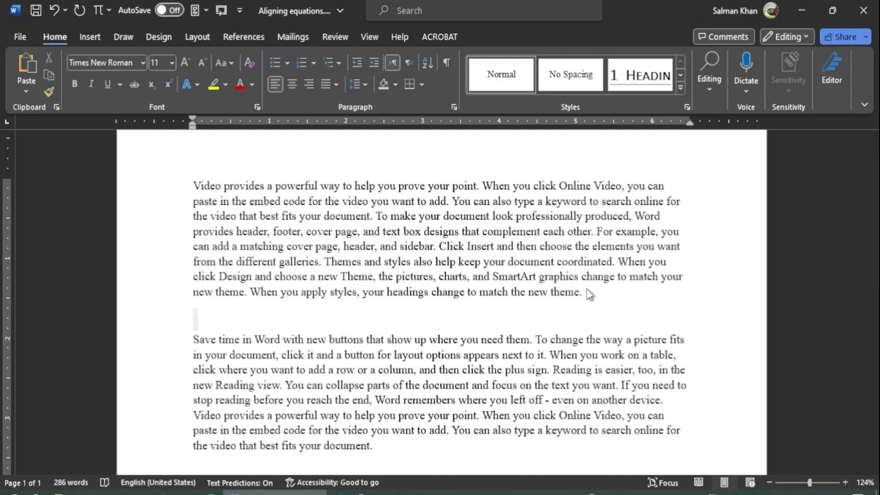
key("alt+equal")
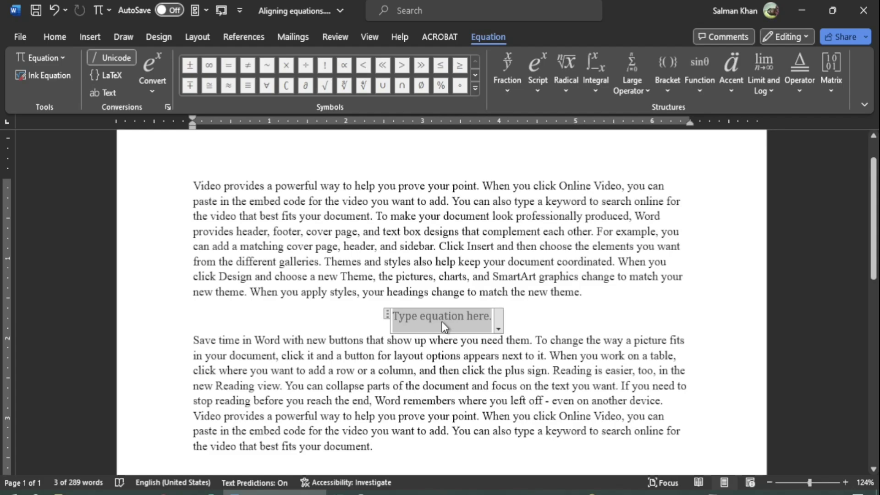
key("ctrl+z")
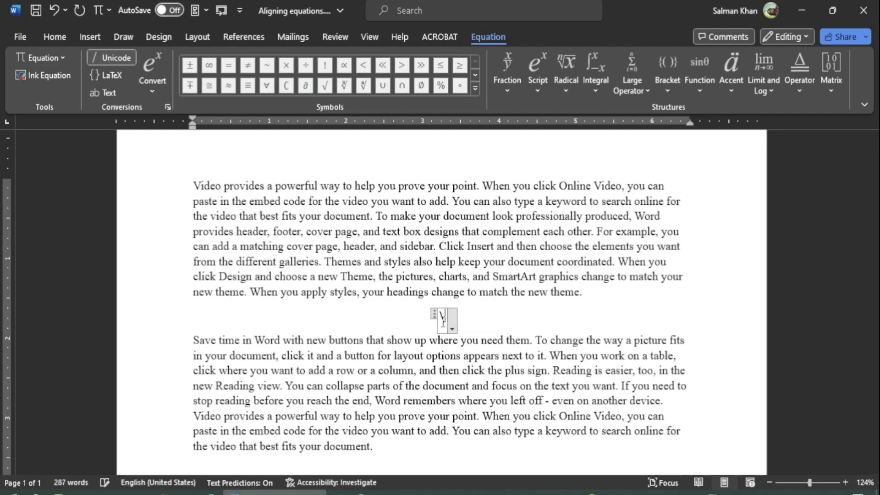
type("\\eq")
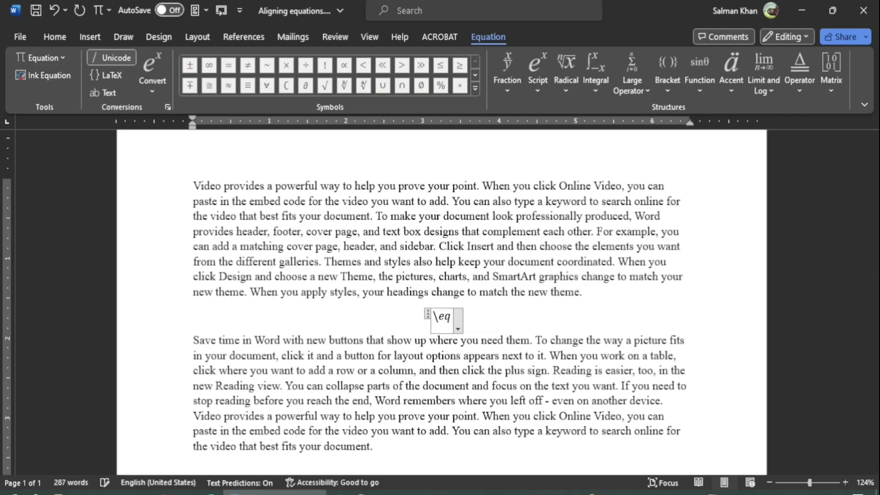
type("array")
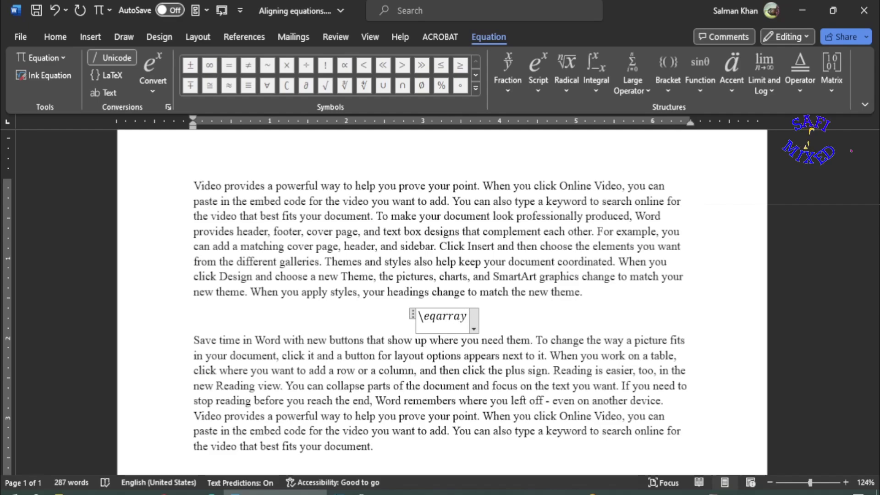
key("space")
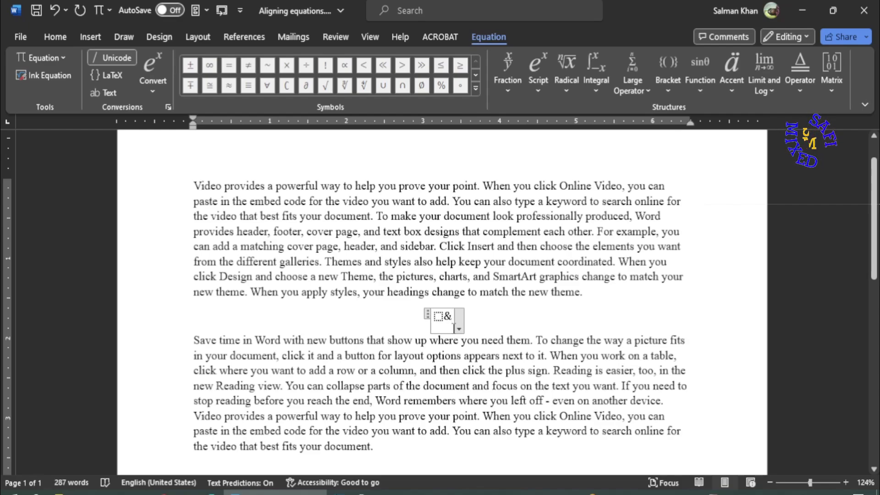
key("BackSpace")
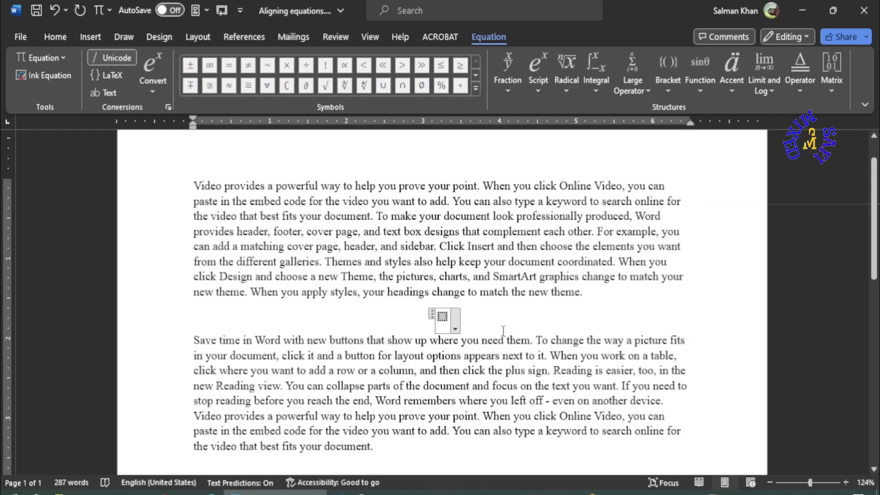
Type F=ma as the array's first row and use @ to add an empty second row.
type("F")
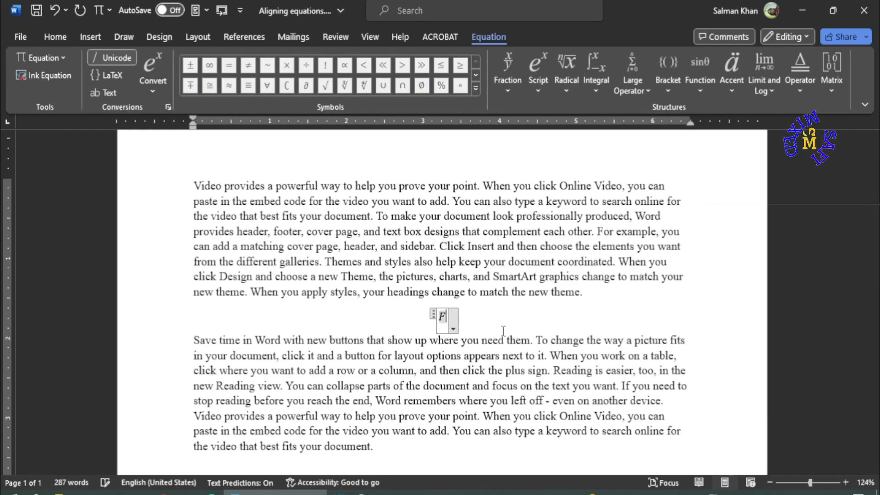
type("=")
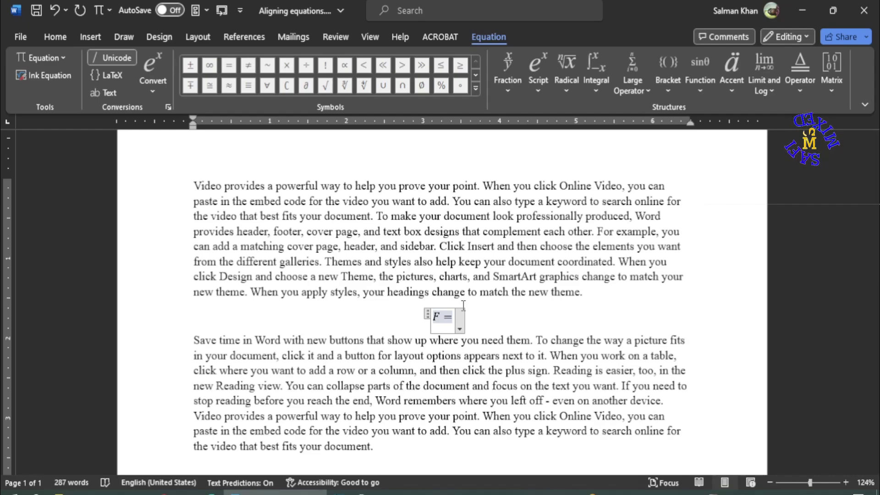
type("m")
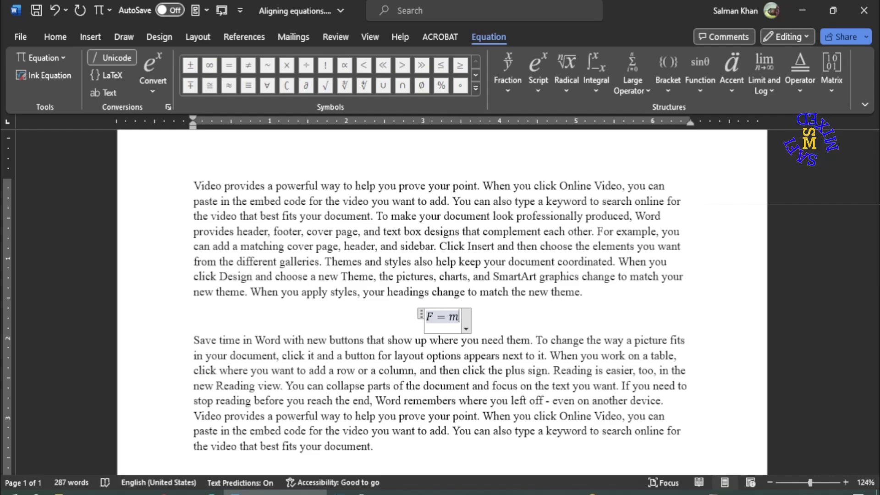
type("a")
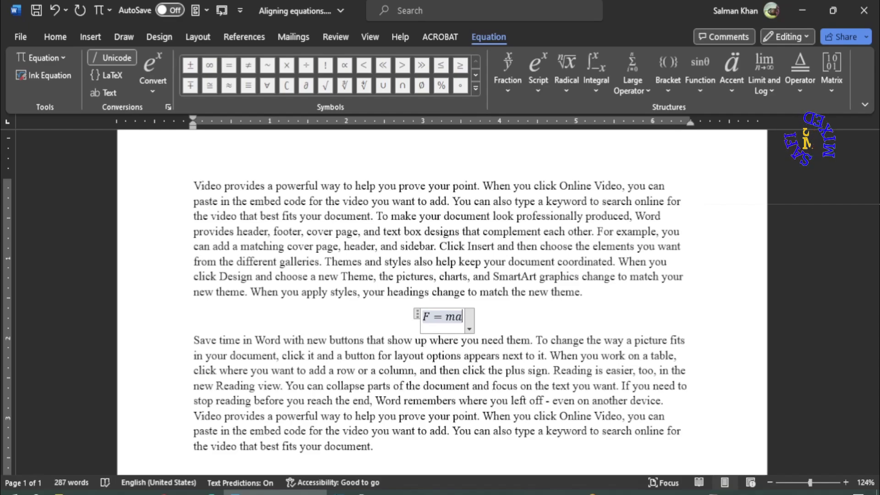
type("@")
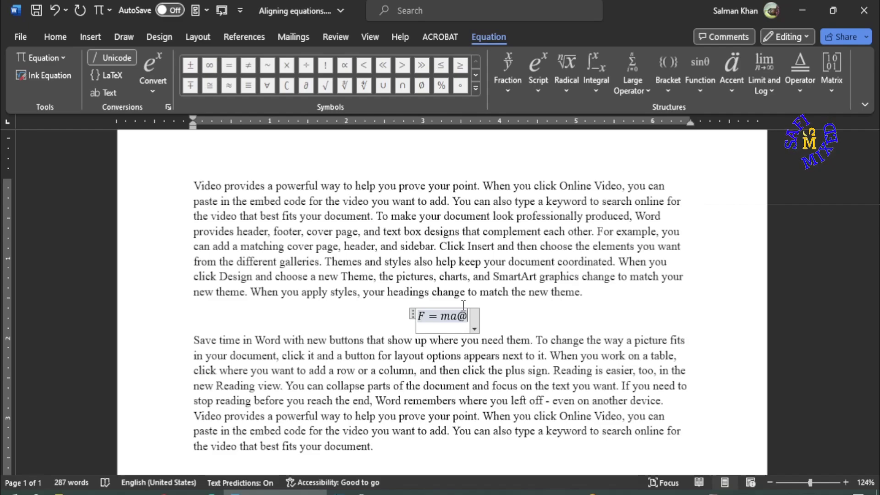
left_click(462, 304)
key("space")
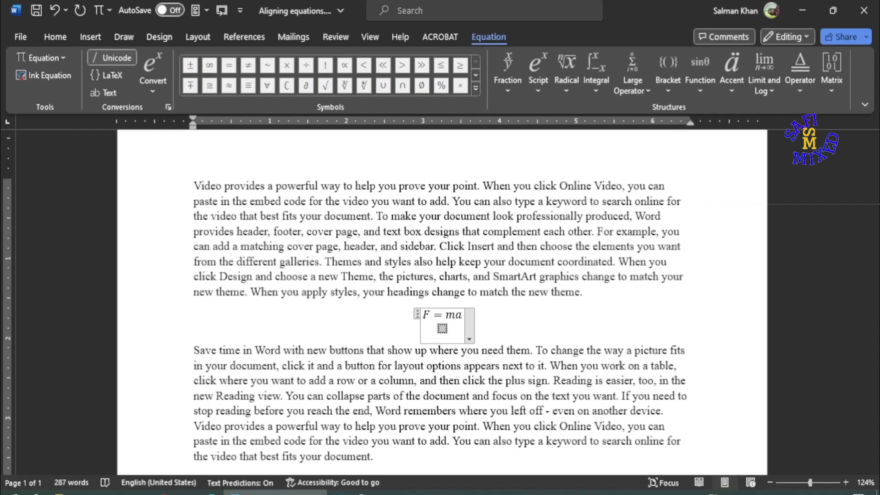
Enter = m dv/dt + fv + g dx/dt on row two, then add a third row with @.
type("=")
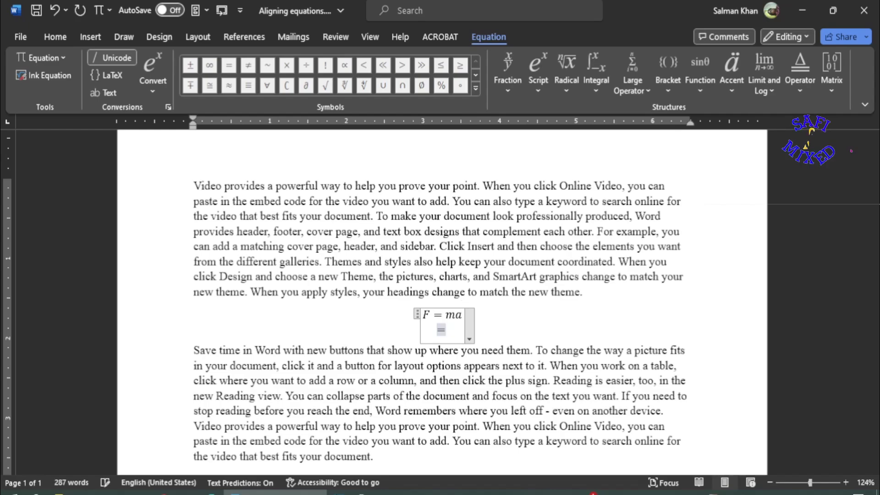
type("m")
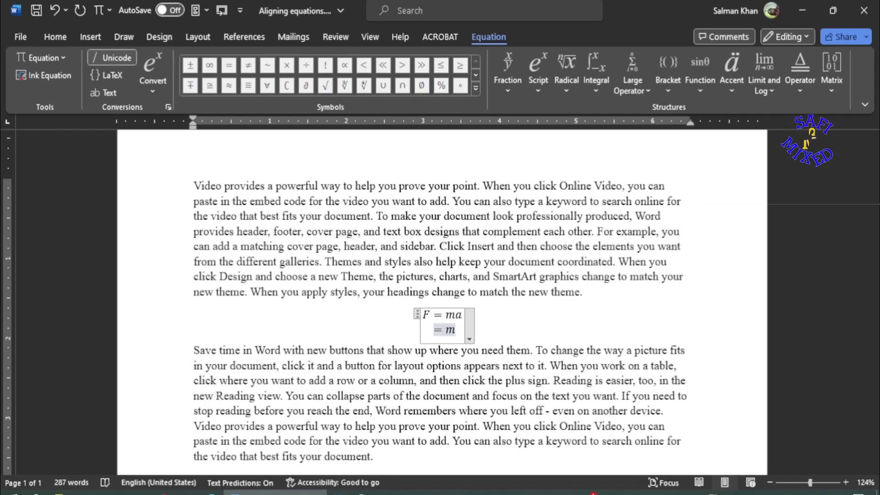
type(" dv")
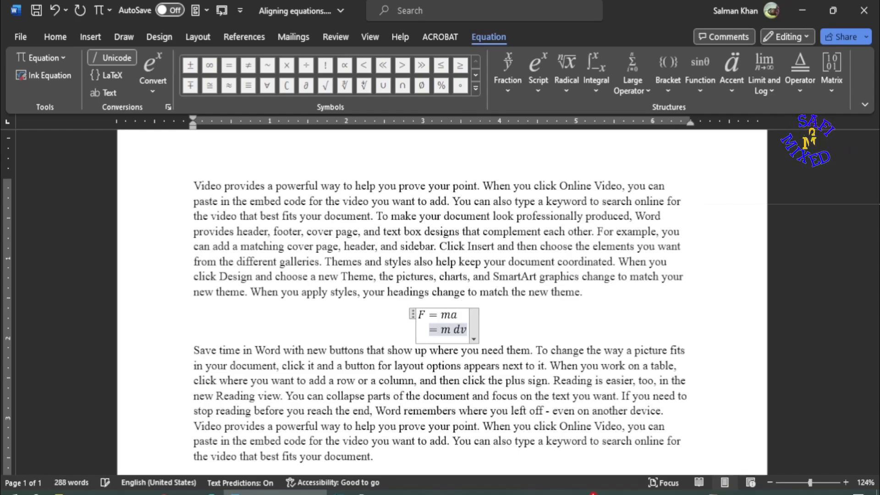
type("/dt")
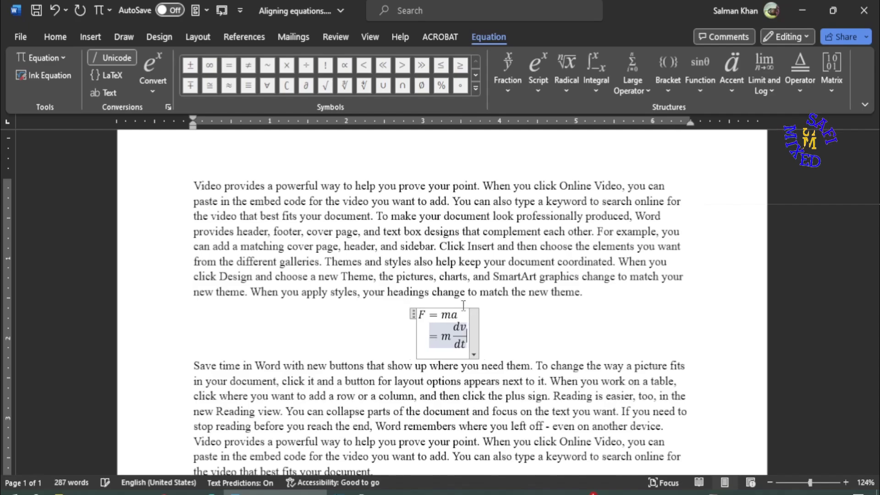
type("+fv")
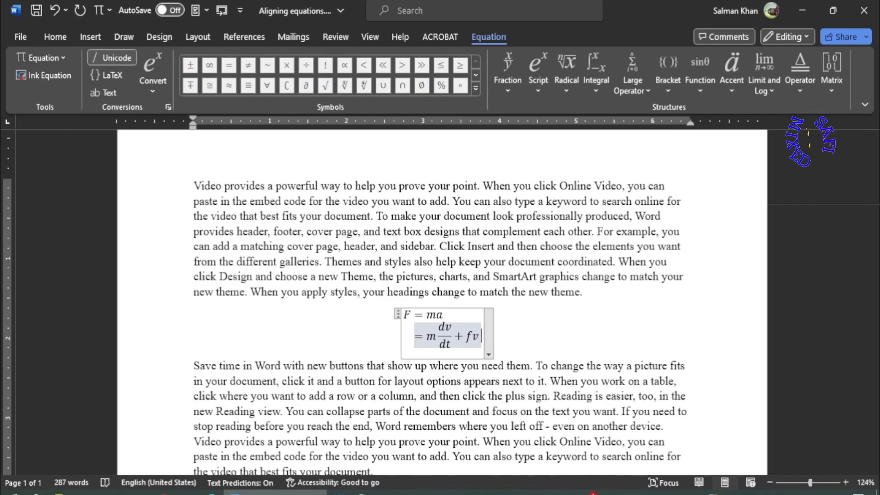
type(" +g")
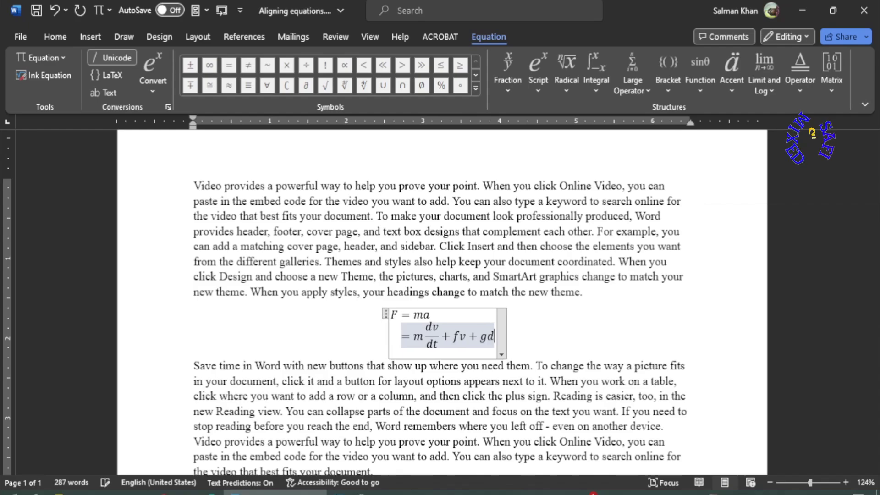
type(" dx")
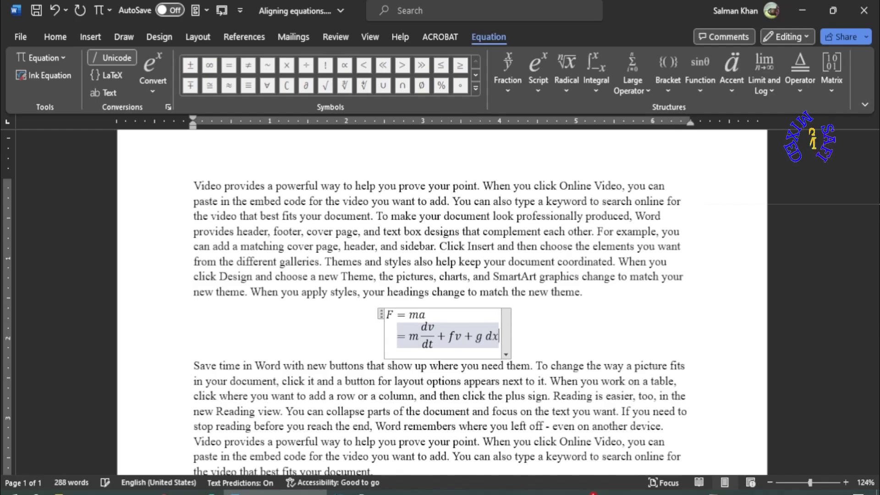
type("/dt")
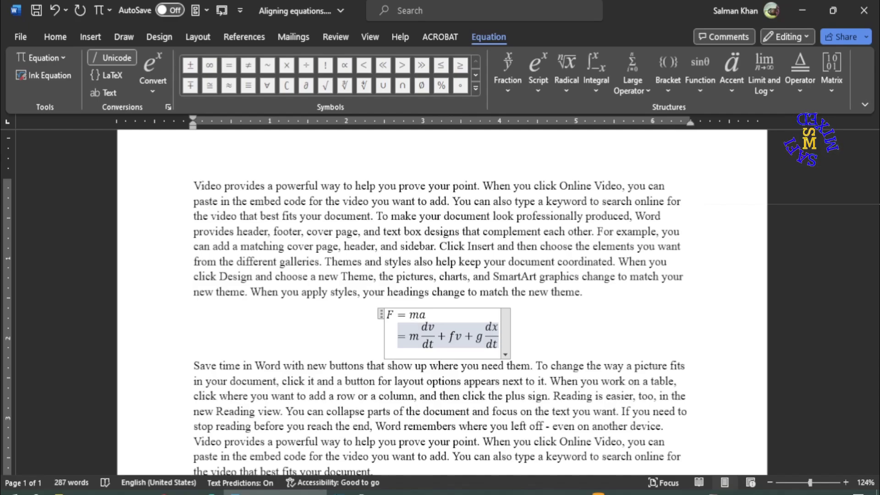
type("@")
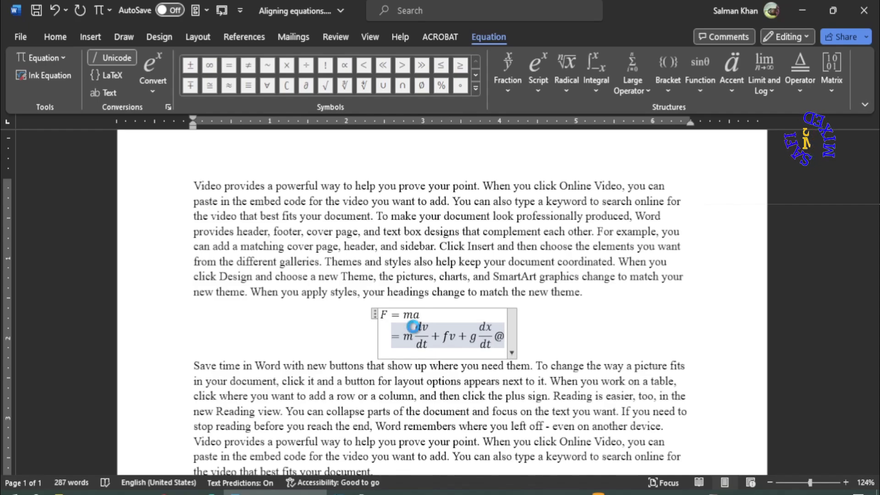
key("space")
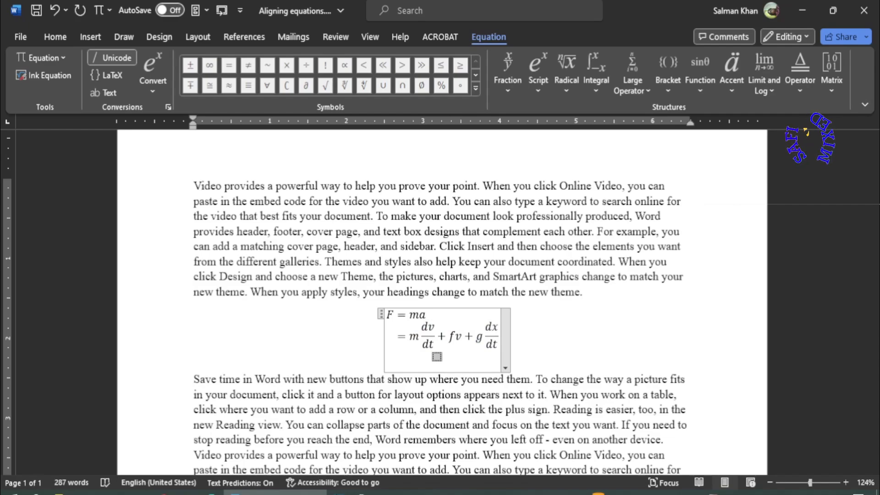
Type 2aS + v_i^2 = v_f^2 on the third row, aligned at the equals sign.
type("2")
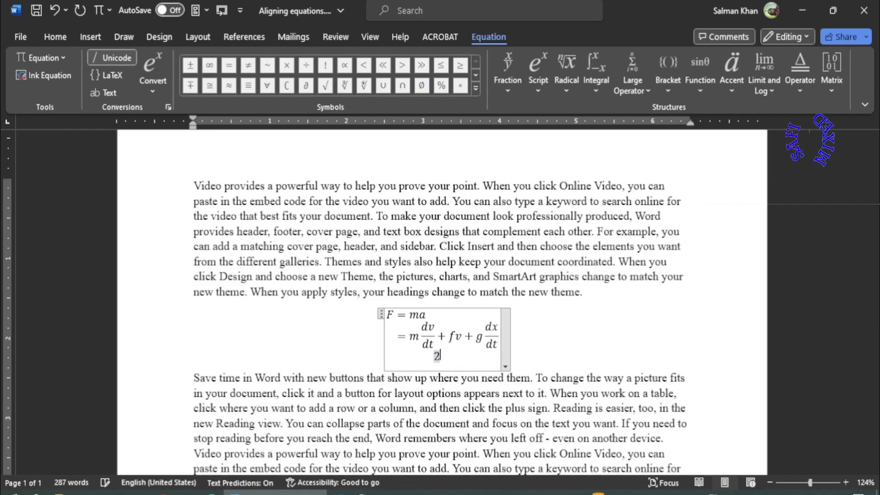
type("aS ")
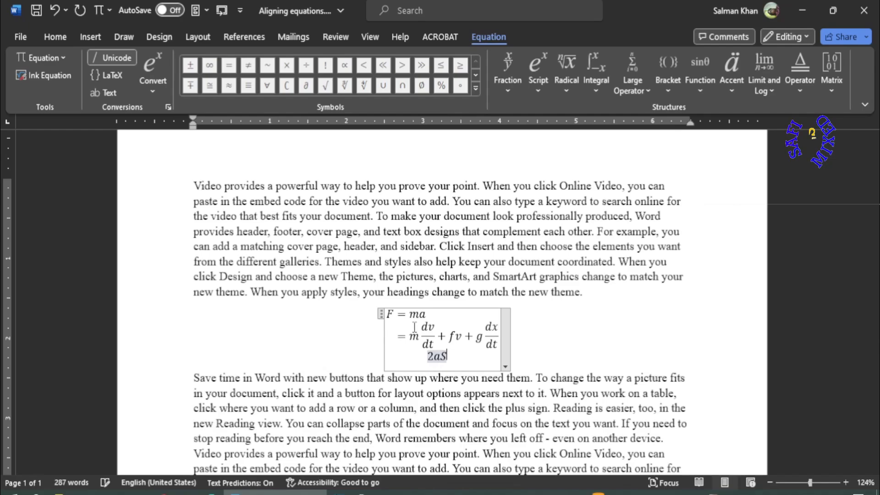
type("+ v_i")
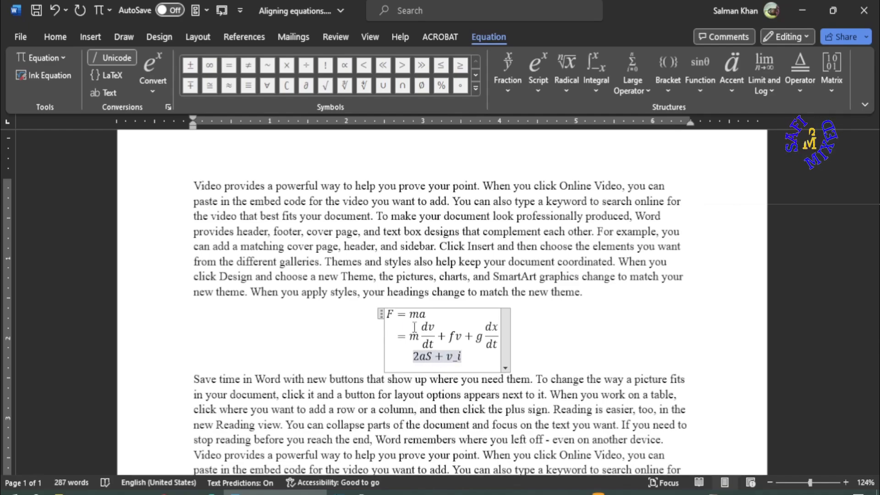
type("^2 =")
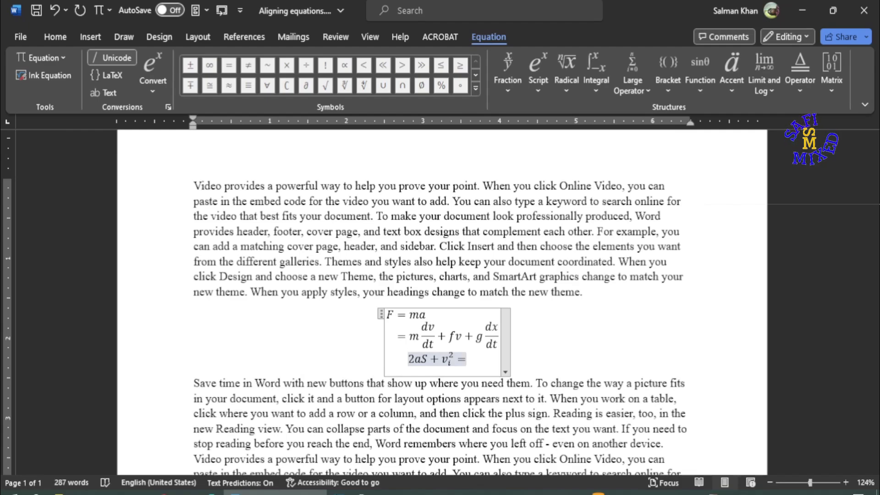
key("space")
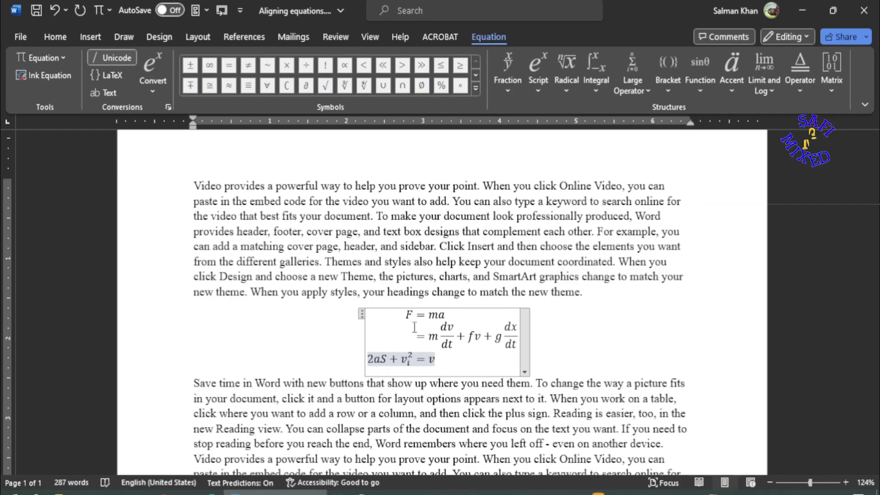
type("v_f")
type("^2")
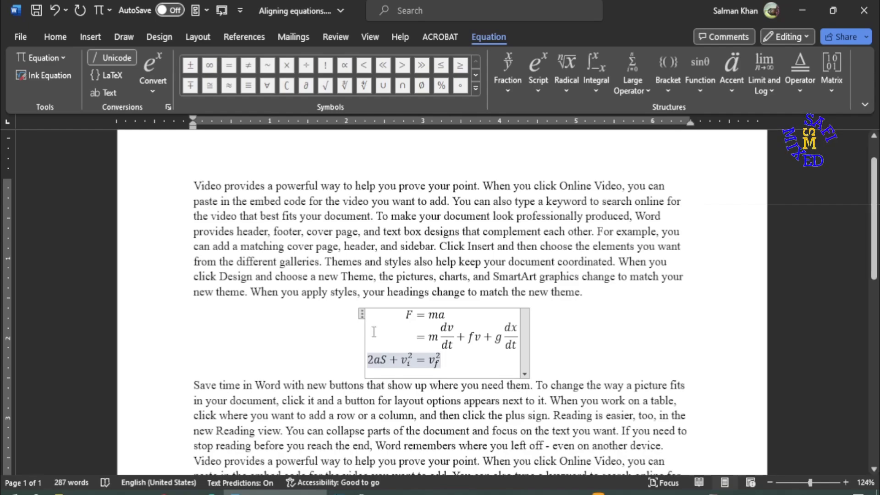
Move to the end of the last equation line and exit equation editing.
left_click(419, 318)
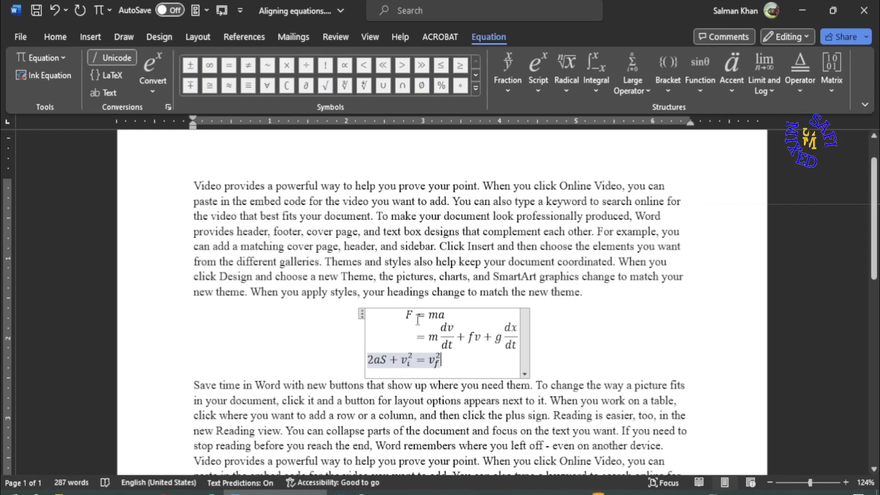
key("Down")
key("Down")
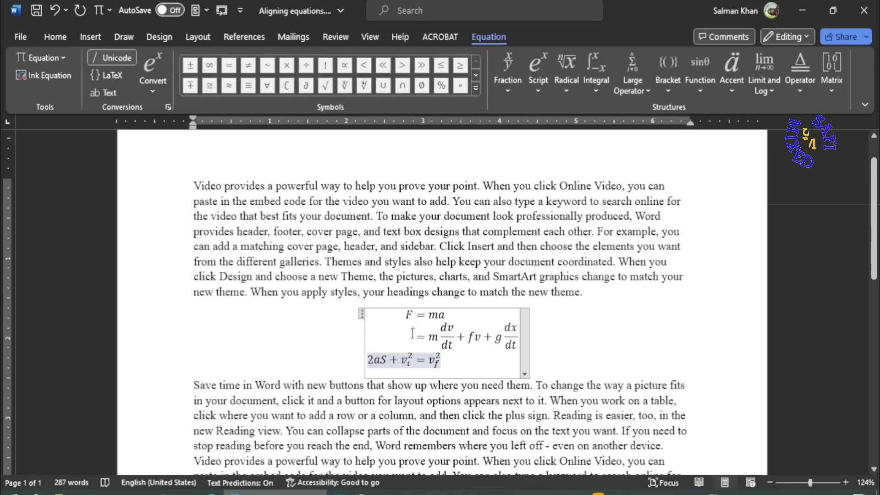
key("End")
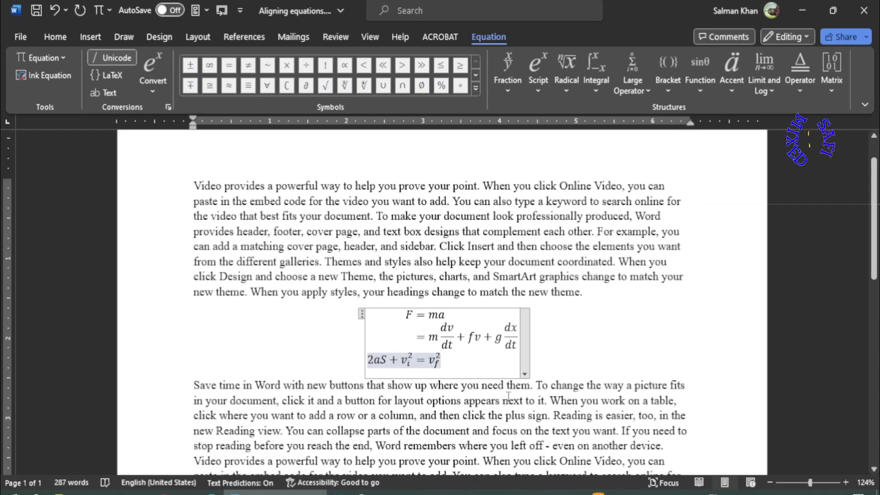
left_click(521, 357)
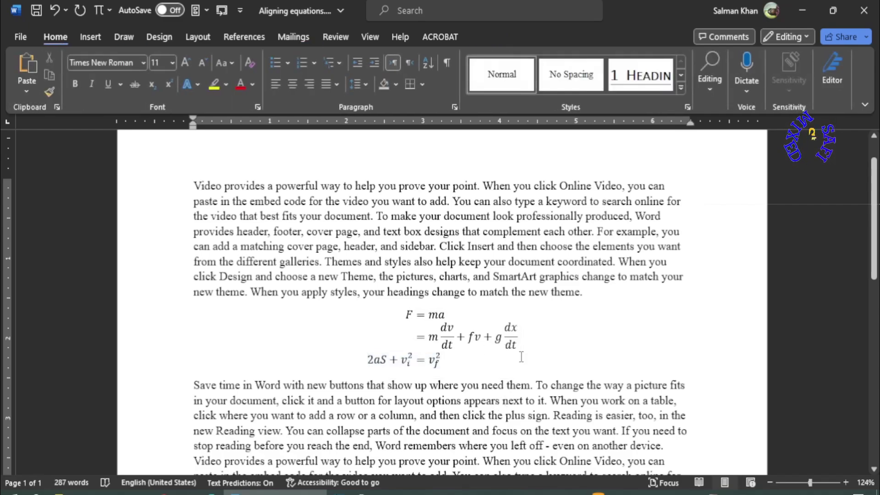
Add equation number (1) at the right end of the expanded F = ma row.
left_click(521, 356)
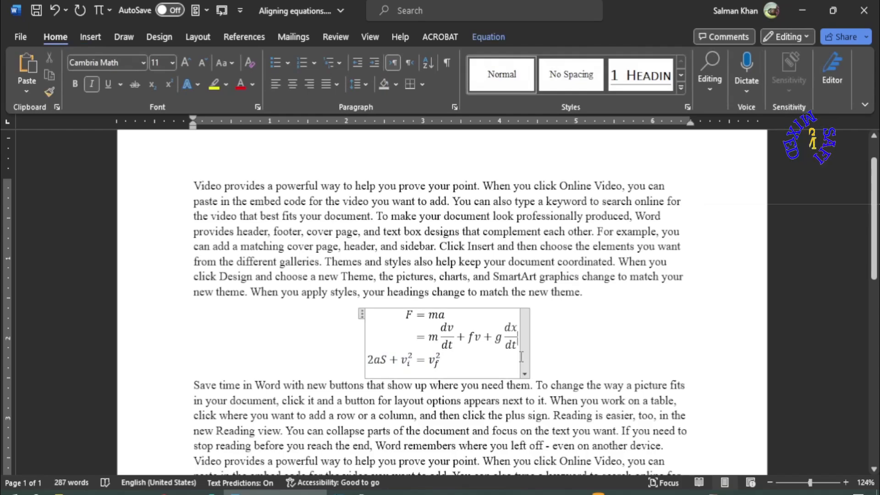
triple_click(503, 353)
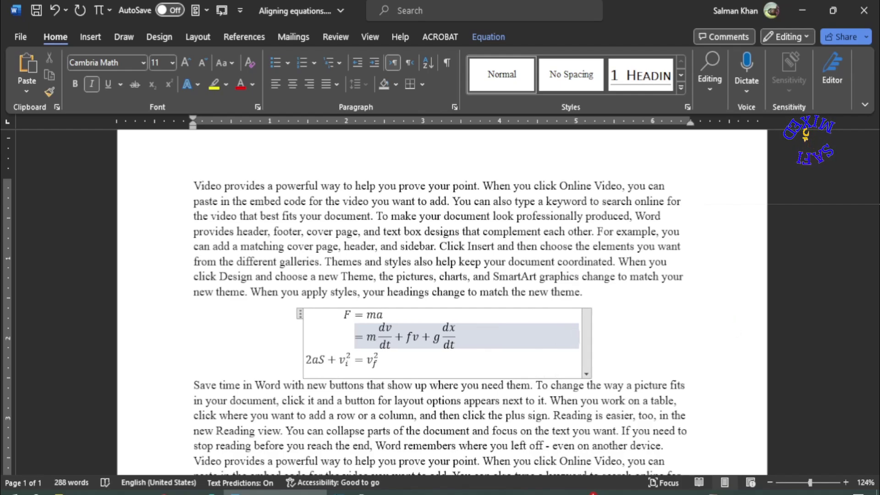
type("(1")
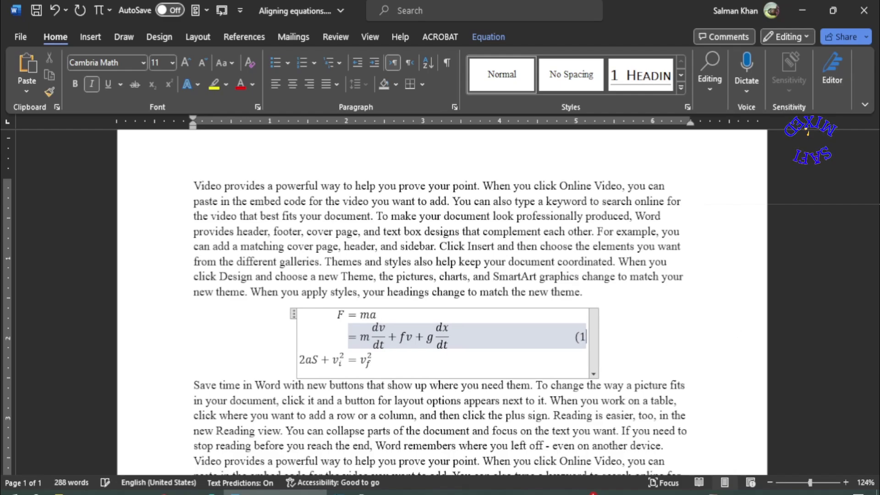
type(")")
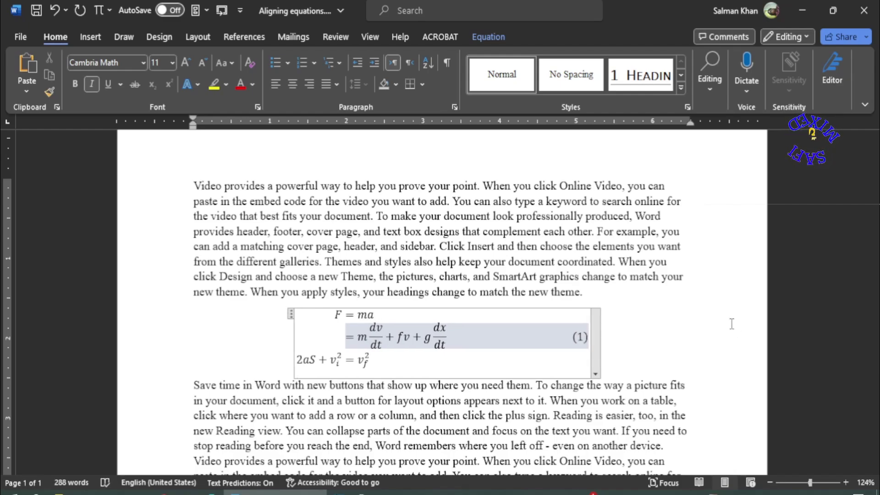
key("Right")
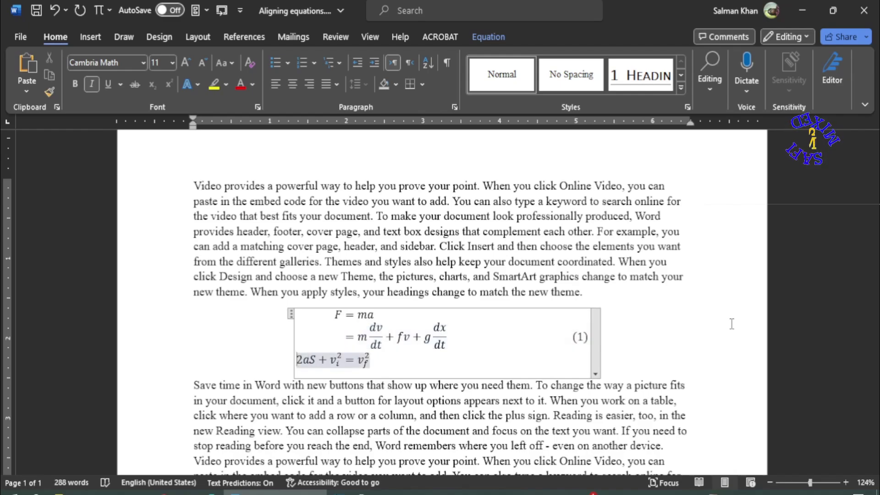
At the end of the third row, trim one trailing space and add the number (2).
left_click(374, 364)
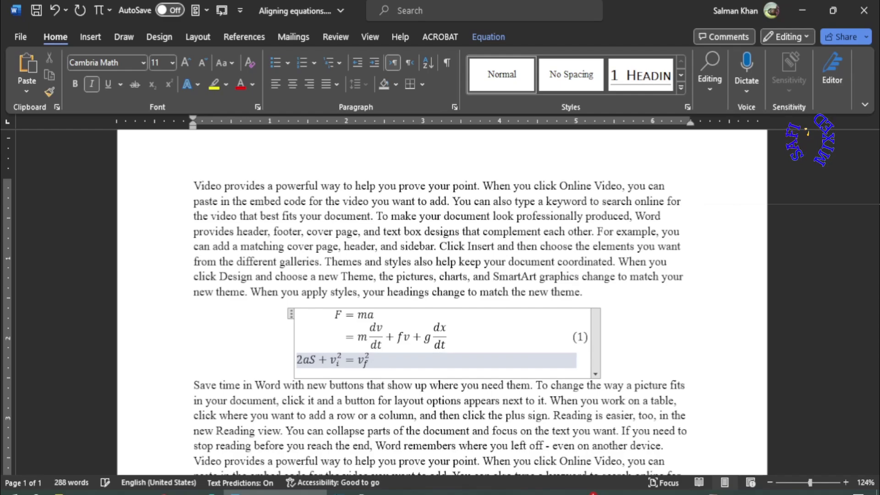
key("BackSpace")
type("(")
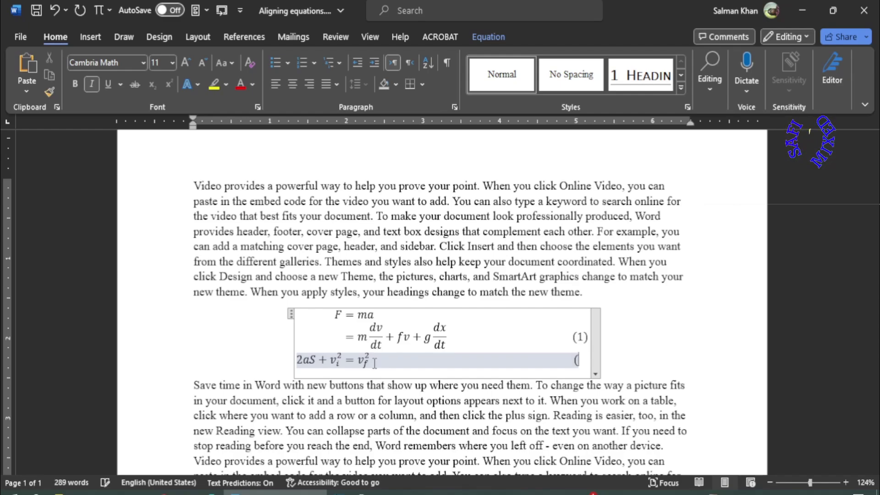
type("2)")
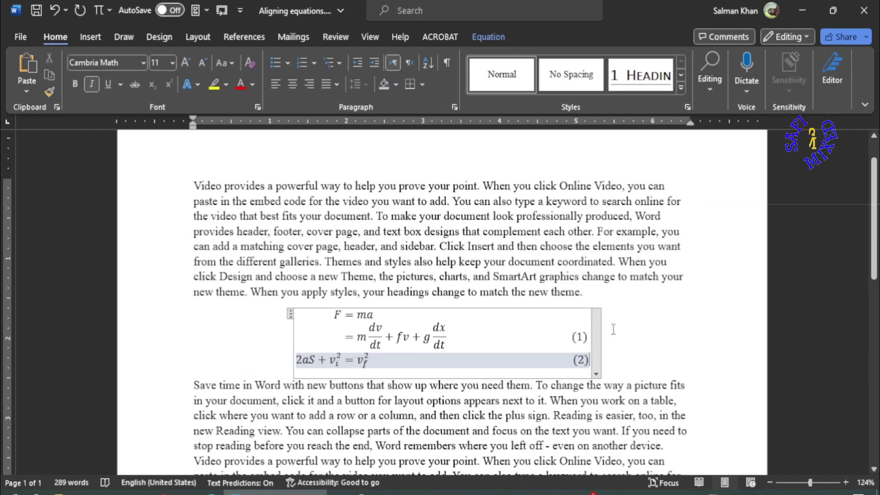
key("Up")
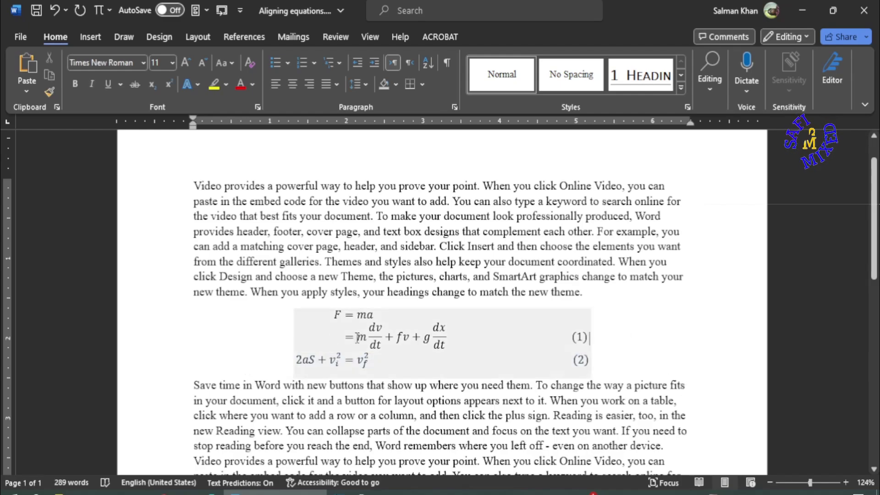
Select the whole equation block and left-align it.
left_click(306, 328)
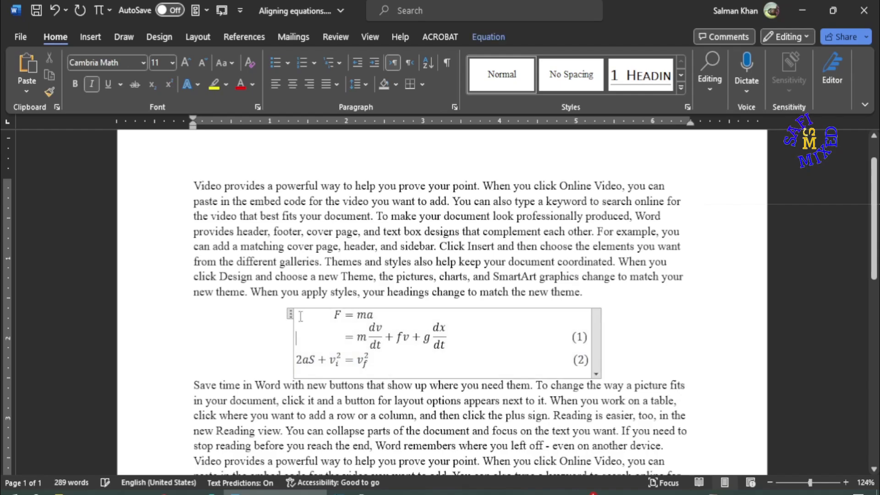
left_click(289, 313)
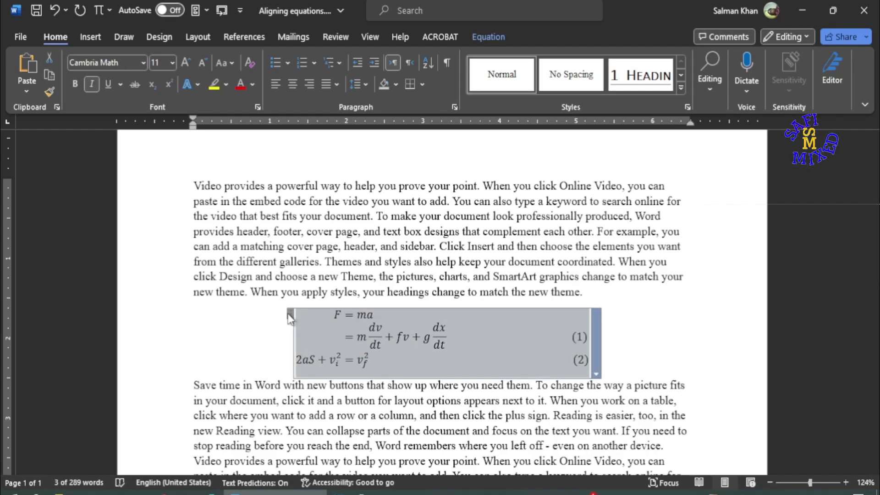
left_click(288, 314)
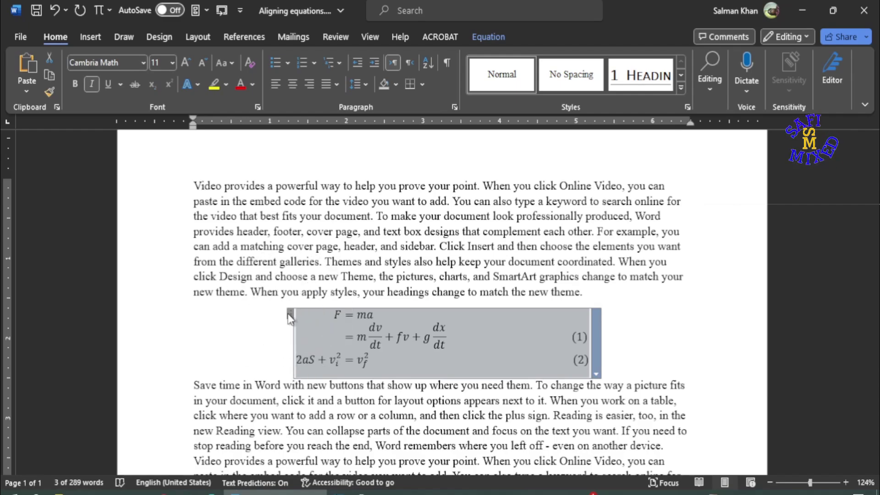
key("ctrl+l")
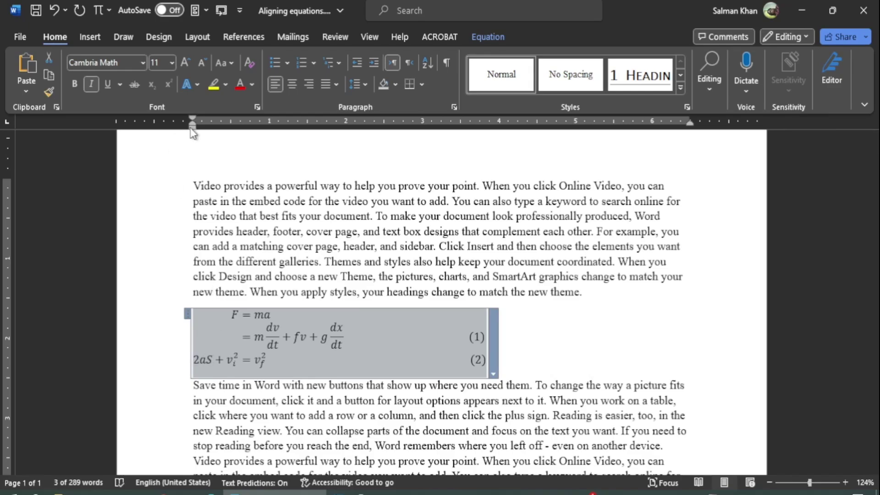
Set the equation block's left indent on the ruler so the numbers sit further right.
mouse_move(193, 129)
left_mouse_down()
mouse_move(281, 144)
mouse_move(392, 142)
mouse_move(387, 133)
left_mouse_up()
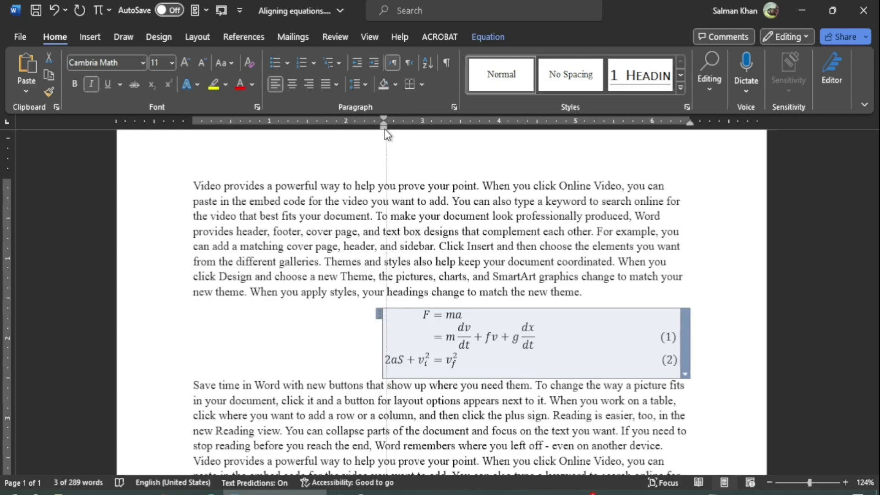
left_click_drag(385, 131, 345, 131)
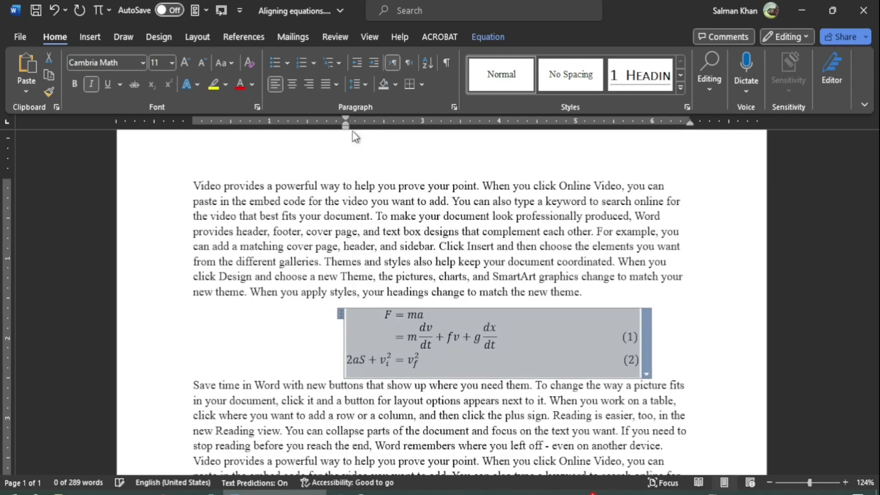
left_click(673, 351)
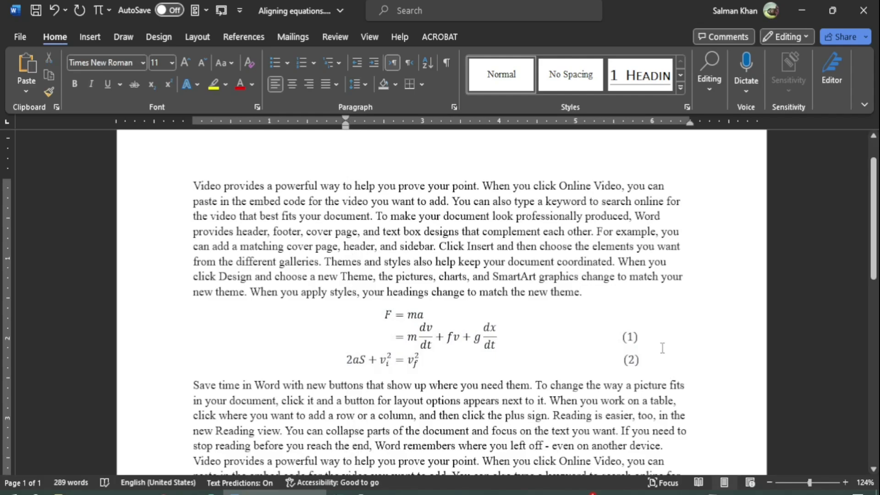
Insert an empty equation on a new unindented line below equation (2).
key("Down")
key("Return")
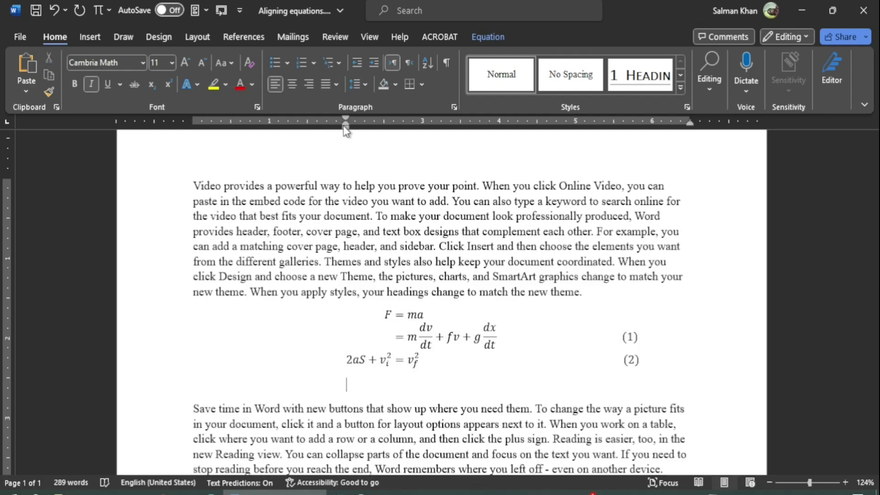
mouse_move(344, 127)
left_mouse_down()
mouse_move(212, 131)
mouse_move(281, 133)
left_mouse_up()
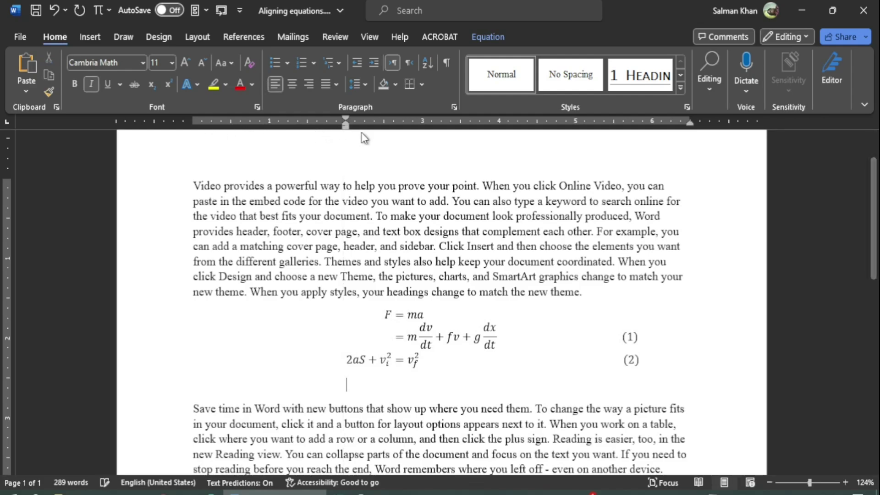
key("BackSpace")
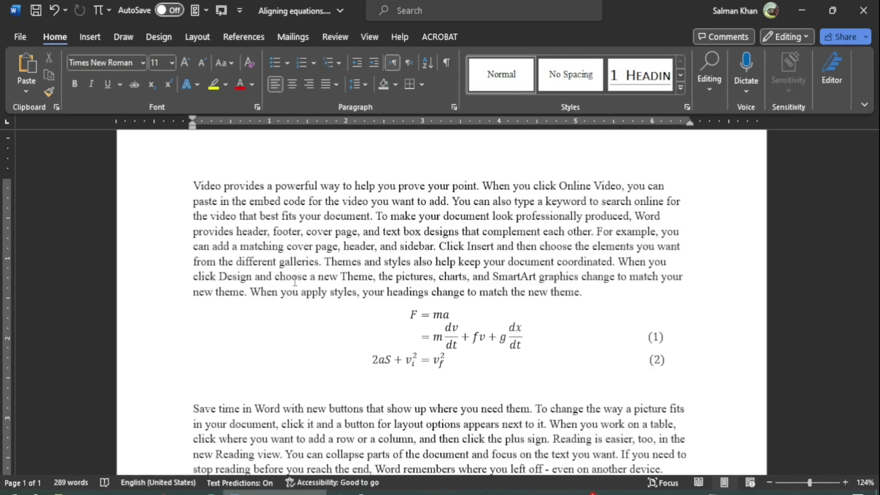
key("alt+equal")
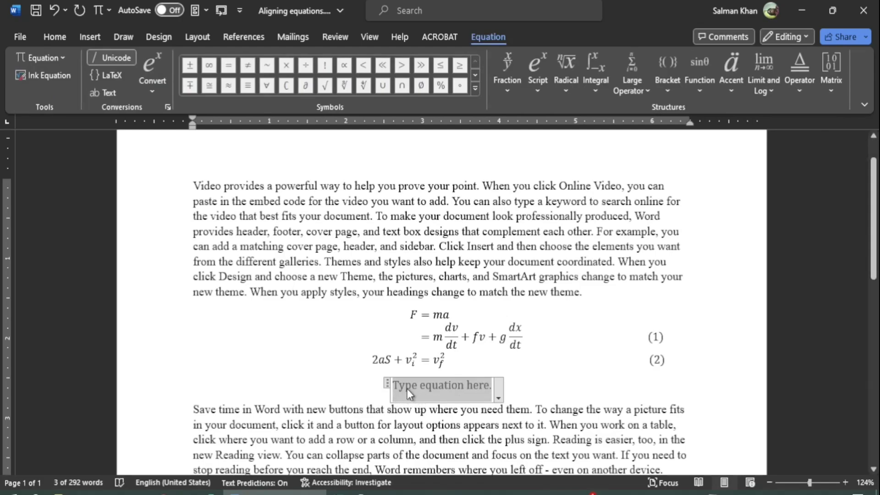
Create an empty \eqarray equation array, removing the stray ampersand.
type("\\eq")
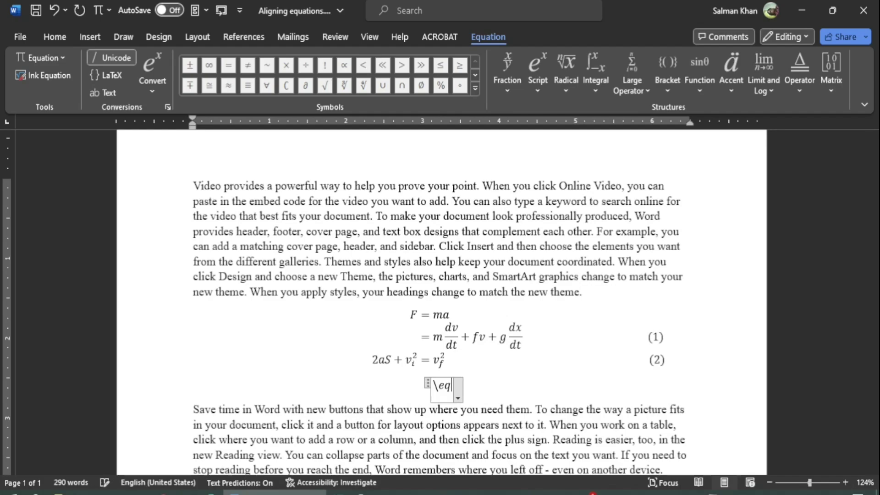
type("array")
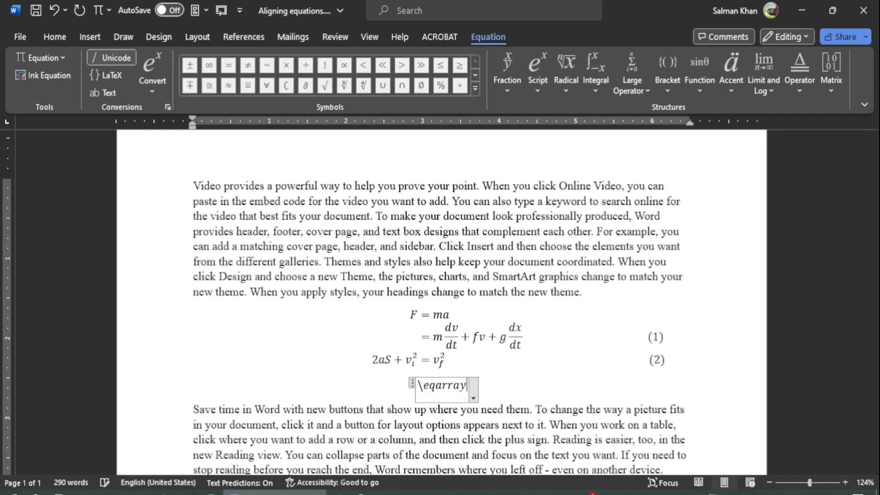
type(" &")
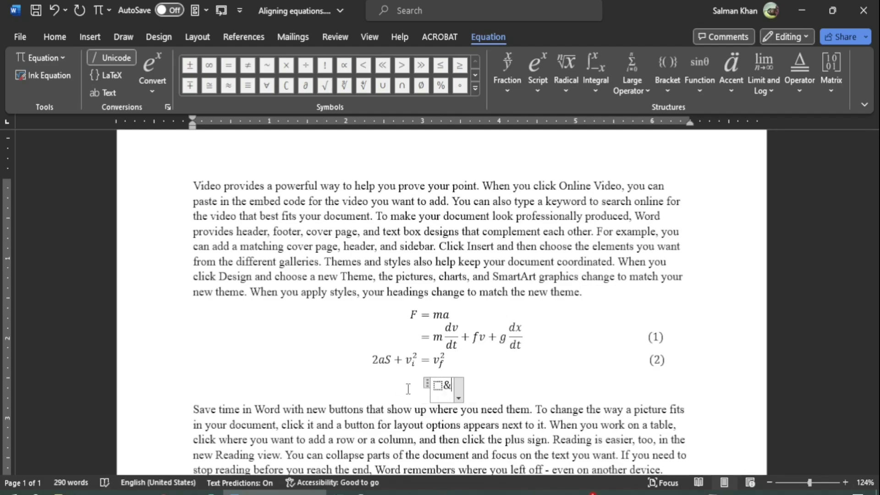
key("BackSpace")
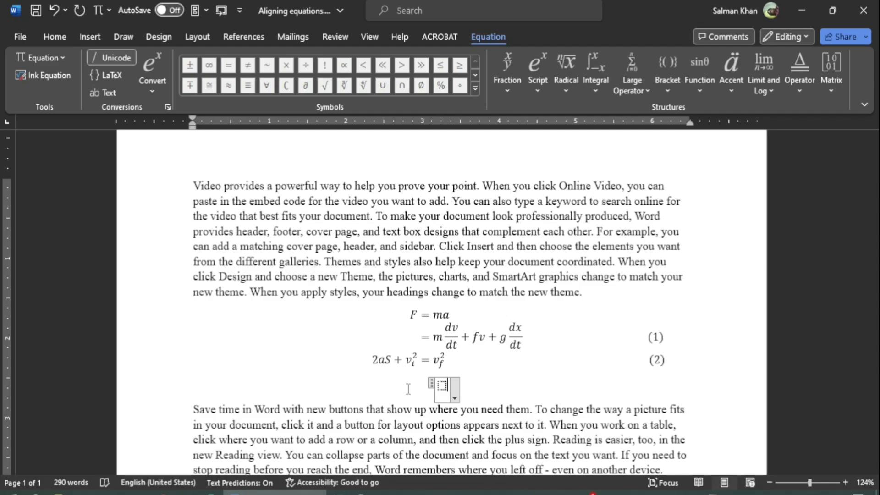
key("Left")
Write H|ψ⟩ = ε|ψ⟩ as the first row and add an empty second row with @.
type("H|\\psi")
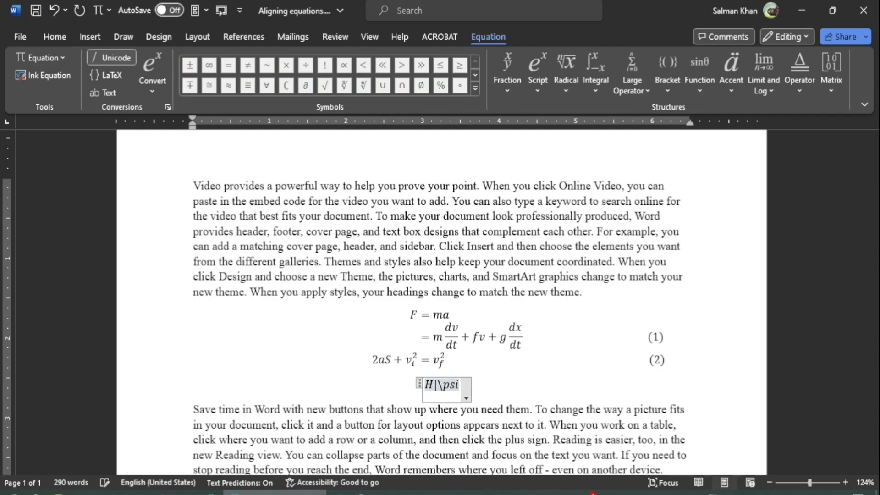
type(" \rangle")
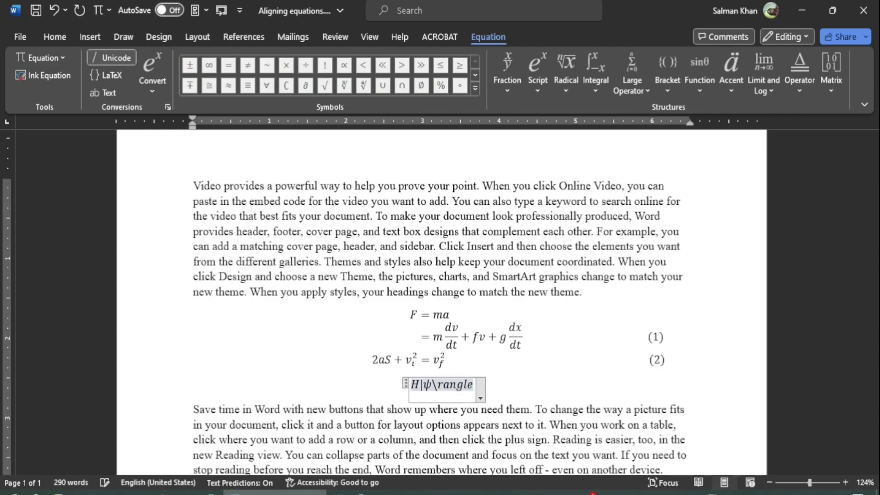
type(" =")
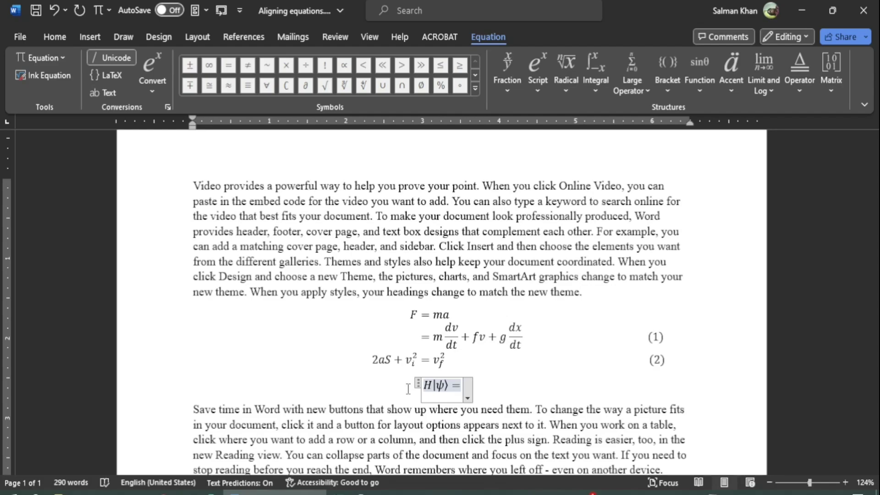
type("\\va")
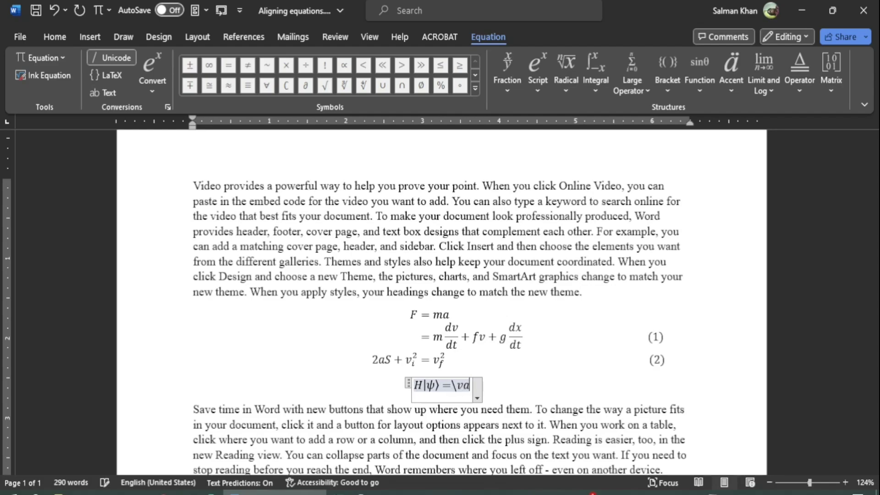
type("repsio")
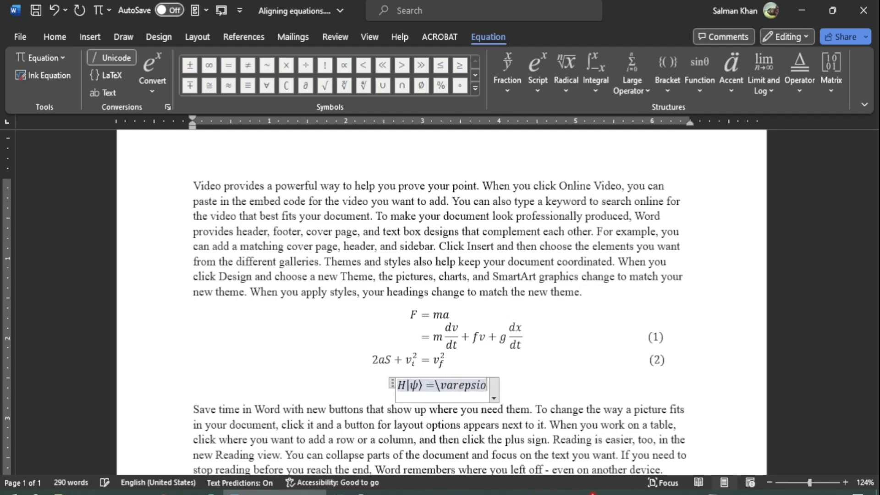
key("BackSpace")
type("lon")
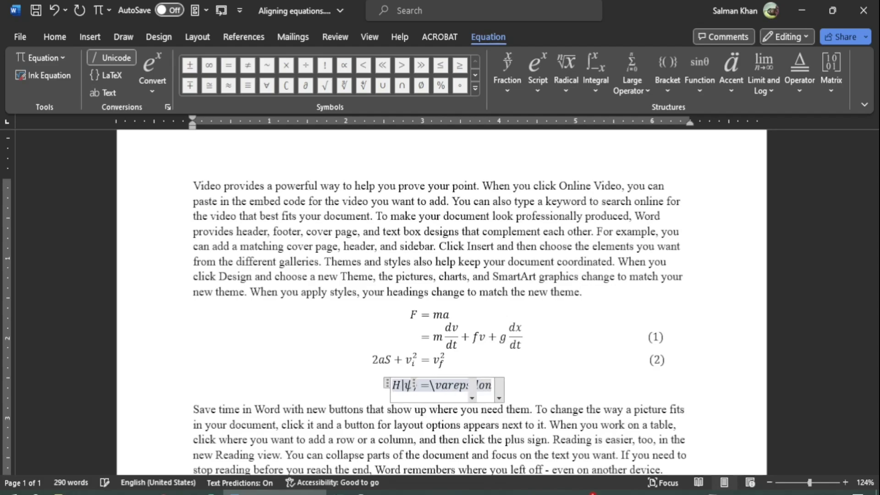
key("space")
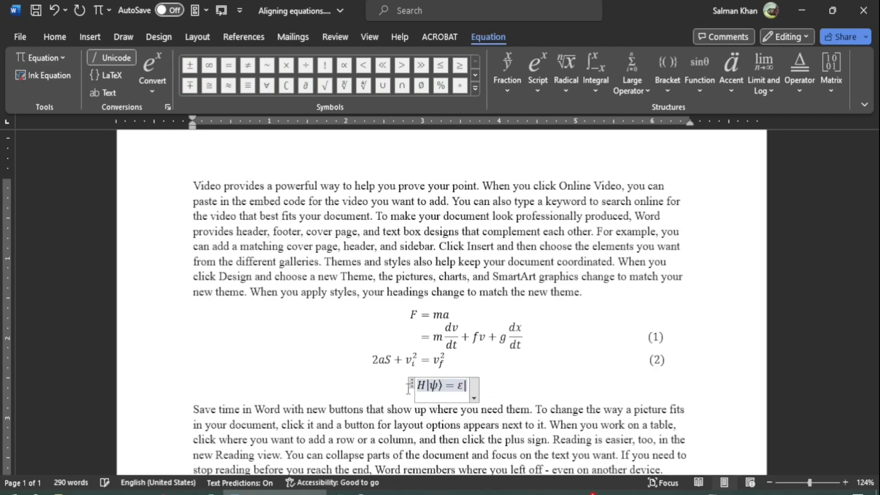
type("|\\")
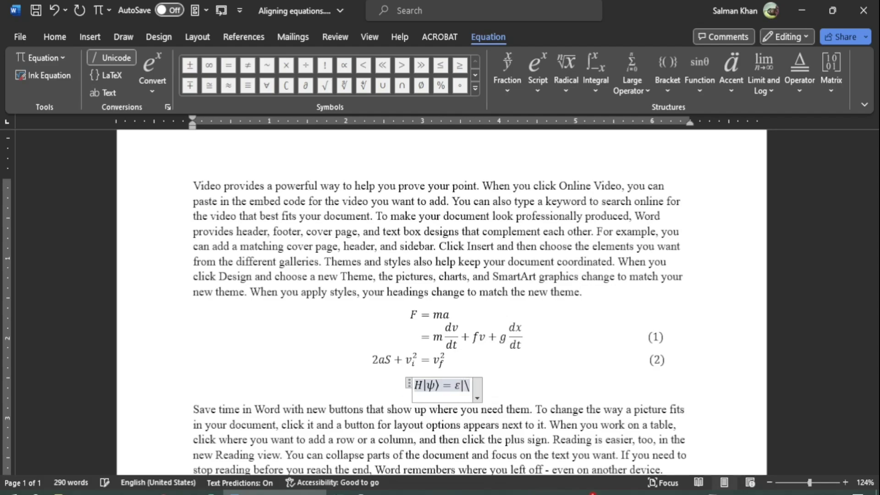
type("psi \rangle ")
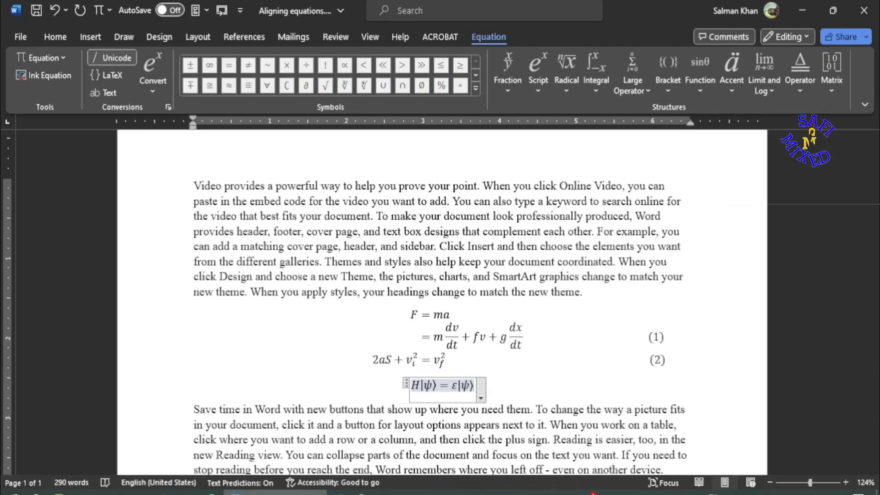
type("@")
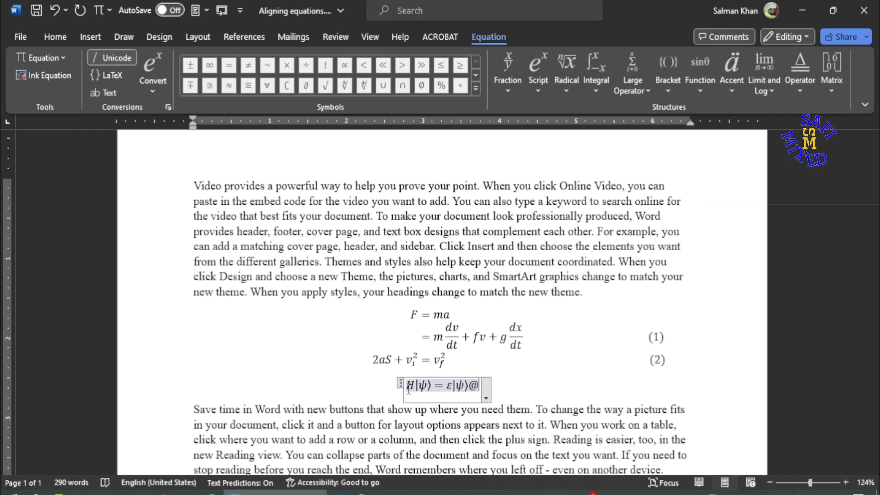
key("space")
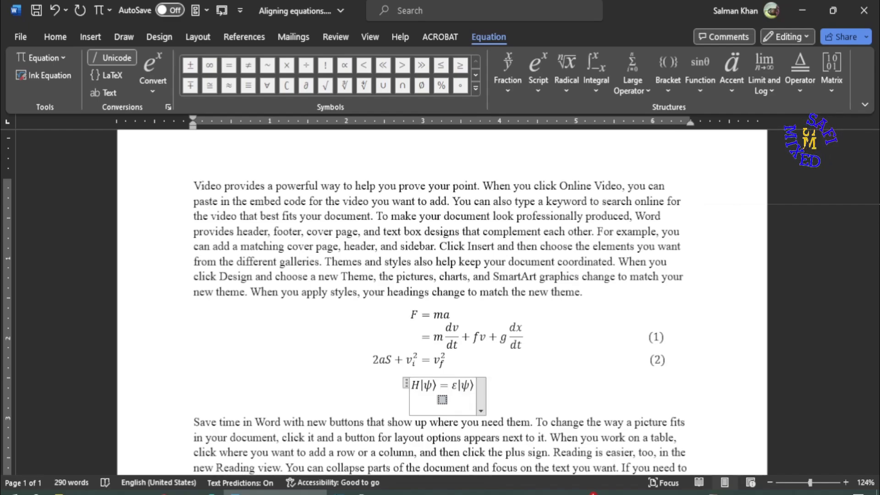
Enter =i\hbar \partial /\partial t |\psi\rangle as the ψ equation's second row.
type("=")
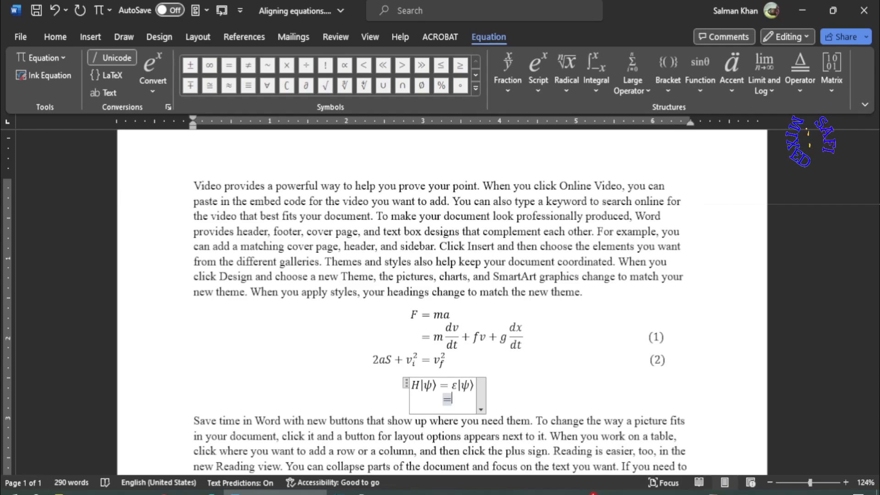
type("i")
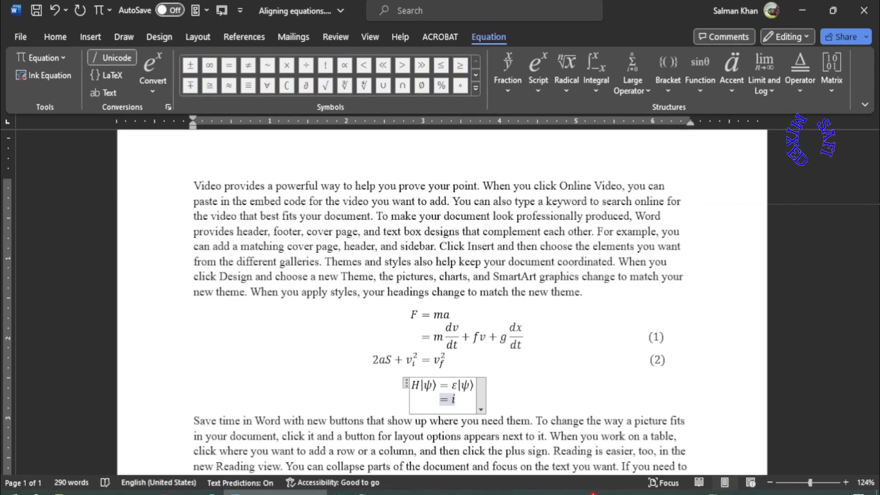
type("\\hbar ")
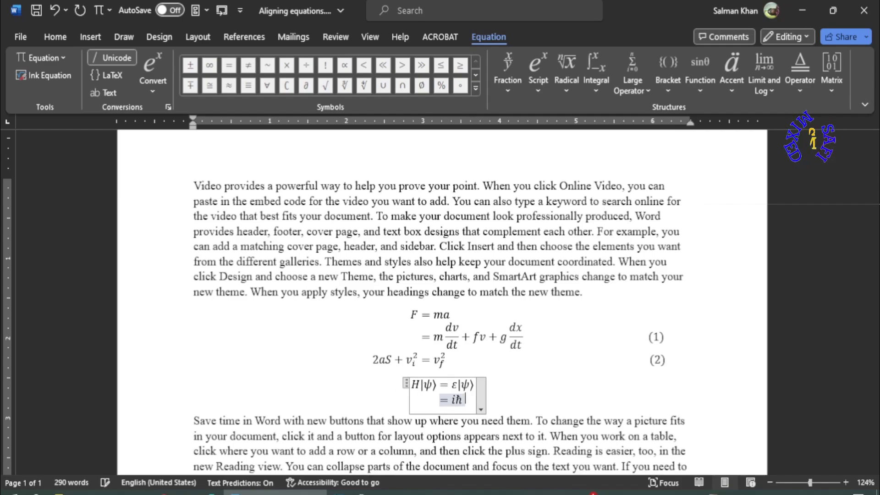
type("\\parti")
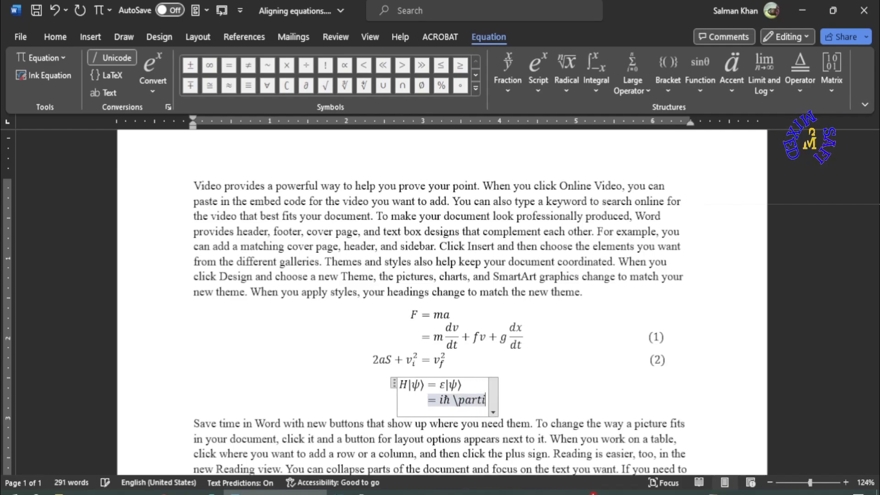
type("al /")
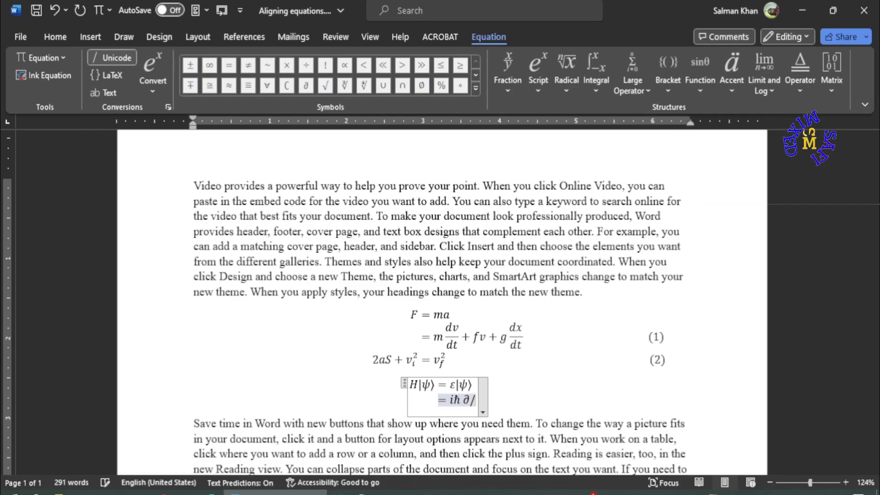
type("\\parti")
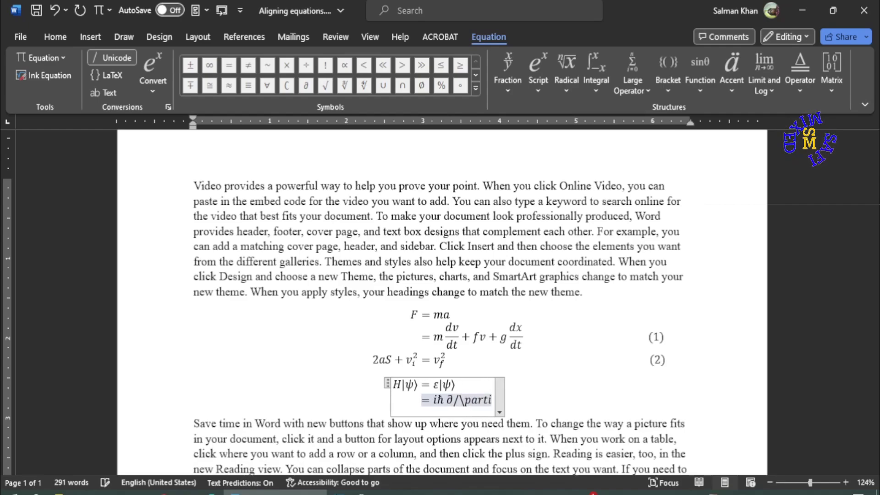
type("al")
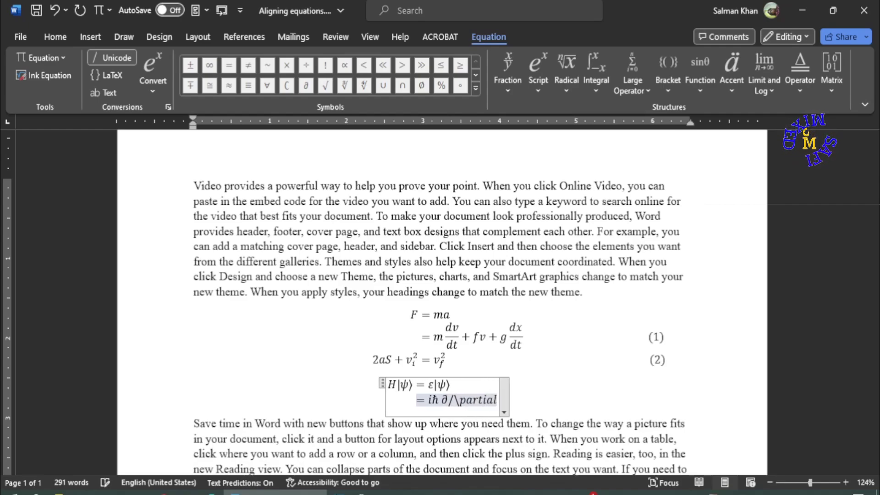
type(" t")
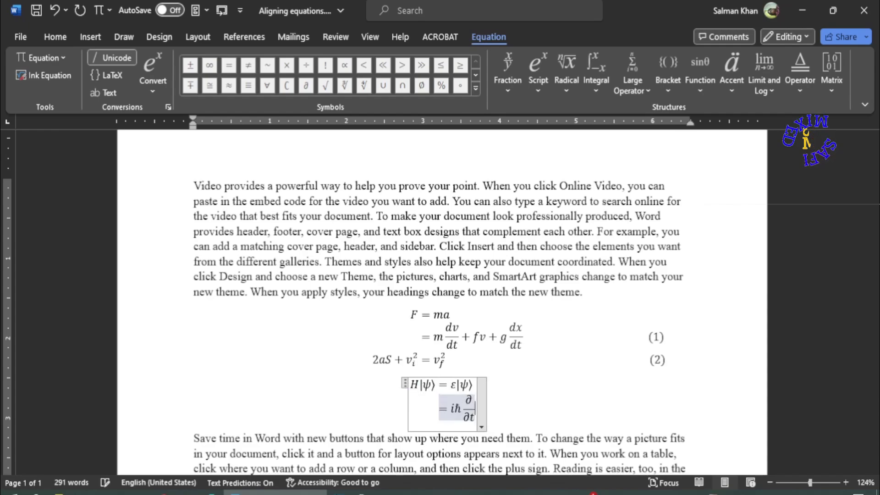
type(" |")
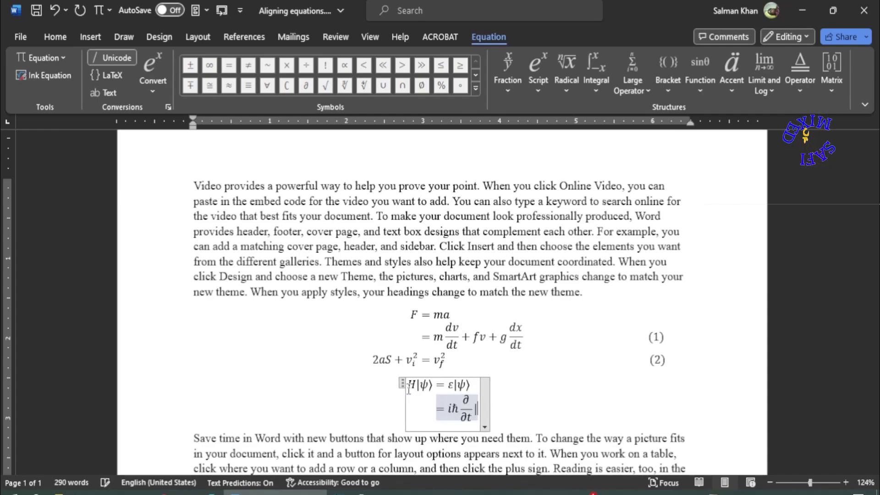
type("\\p")
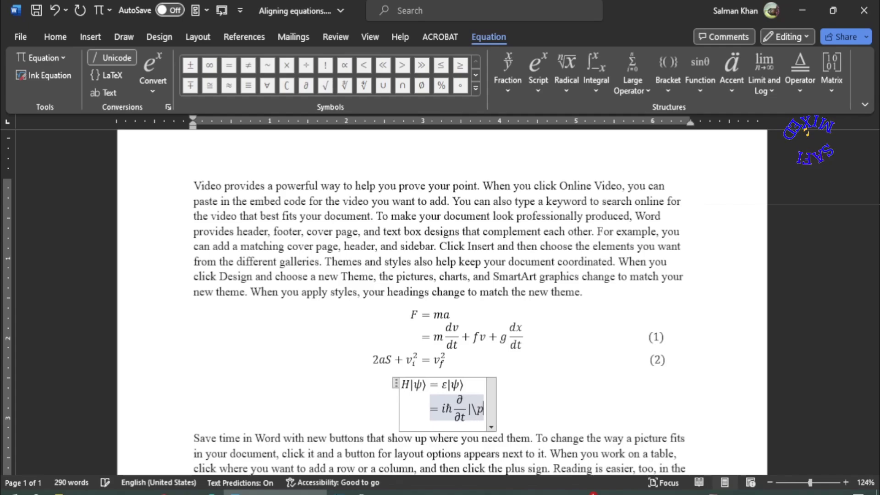
type("si")
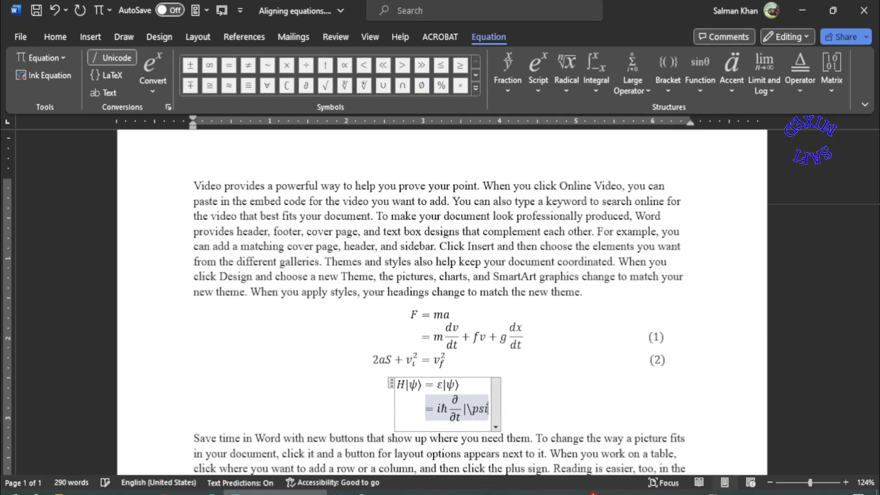
type("\\rangle")
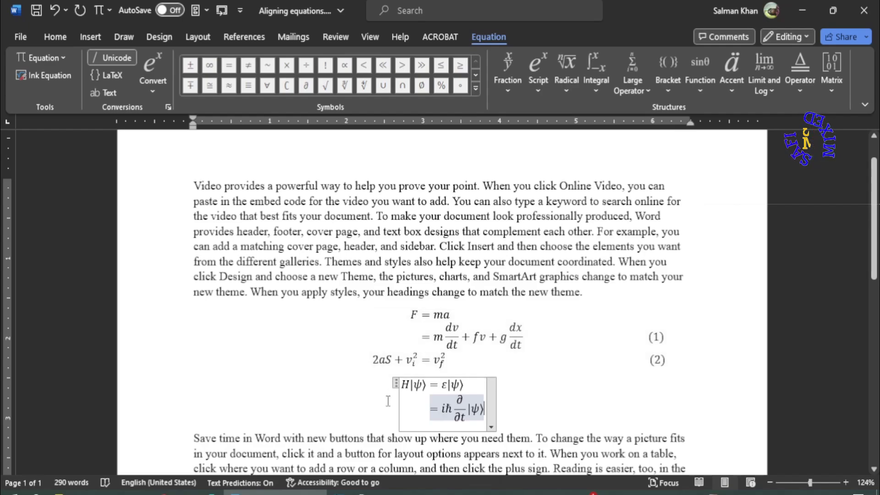
Left-align the two-row ψ equation and drag its left indent toward the centre.
left_click(397, 384)
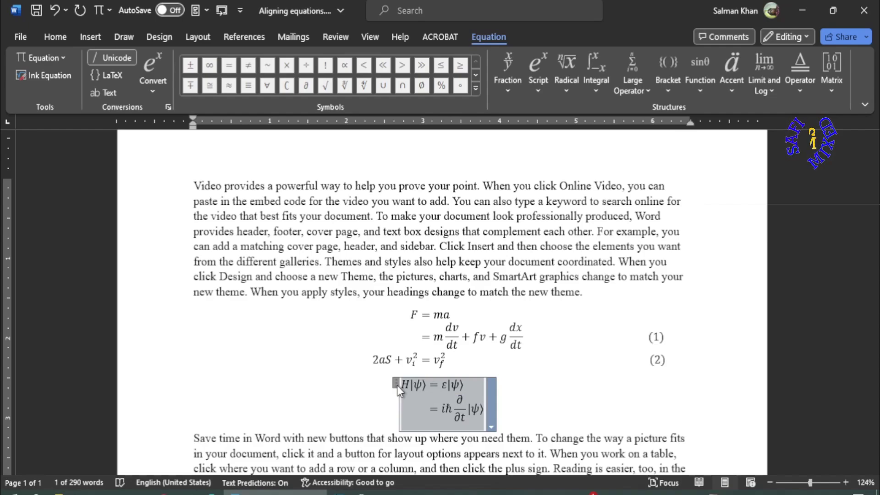
key("ctrl+l")
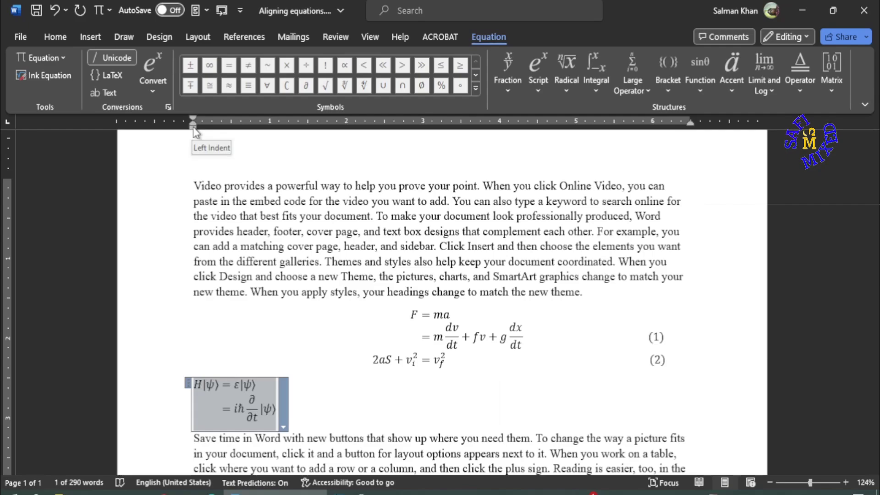
mouse_move(193, 130)
left_mouse_down()
mouse_move(440, 204)
mouse_move(392, 202)
left_mouse_up()
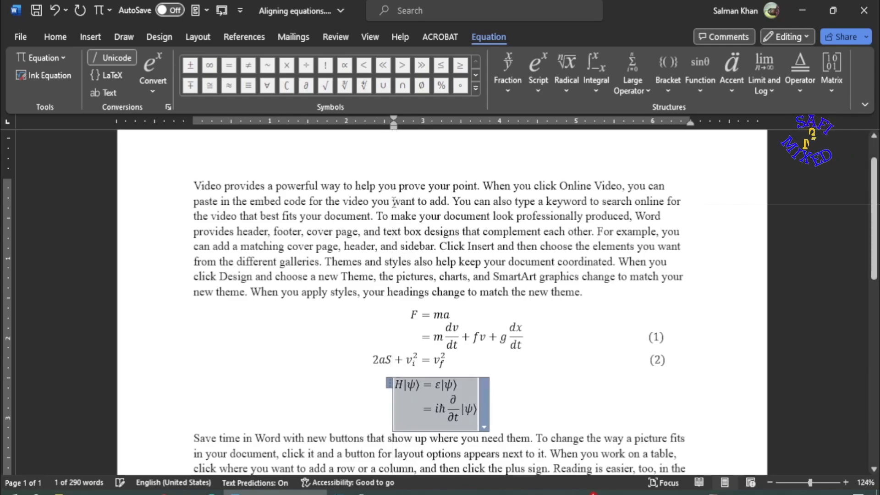
Add number (3) at the right of the second row, adjusting it to line up with (1) and (2).
double_click(475, 405)
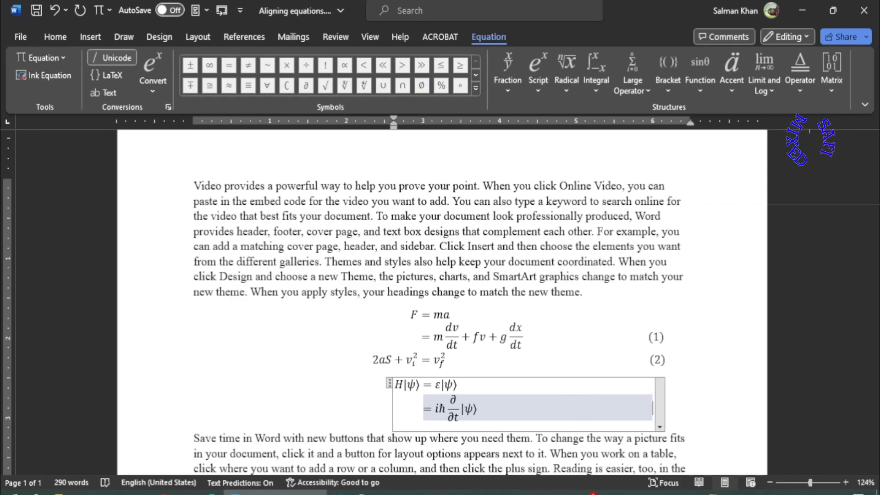
type("(")
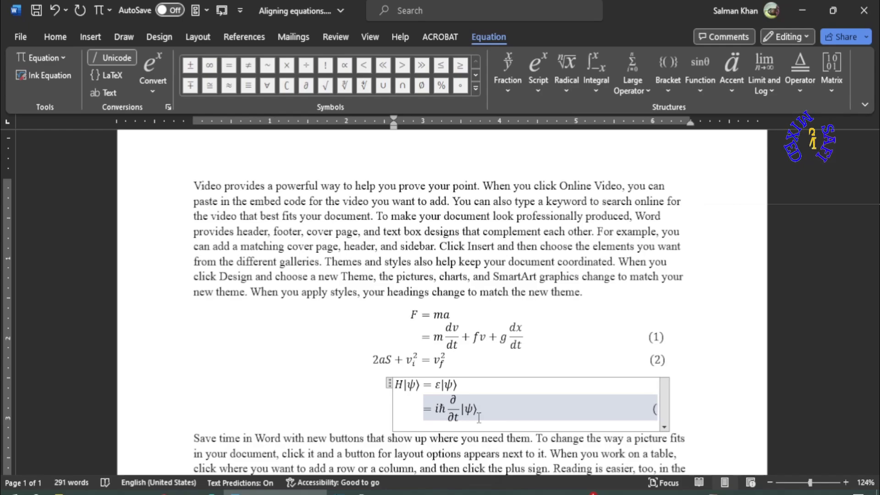
type("3)")
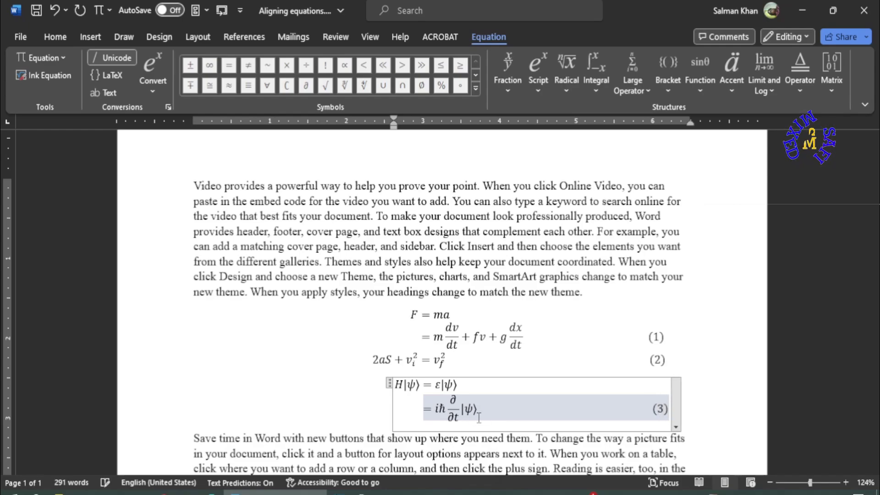
key("Left")
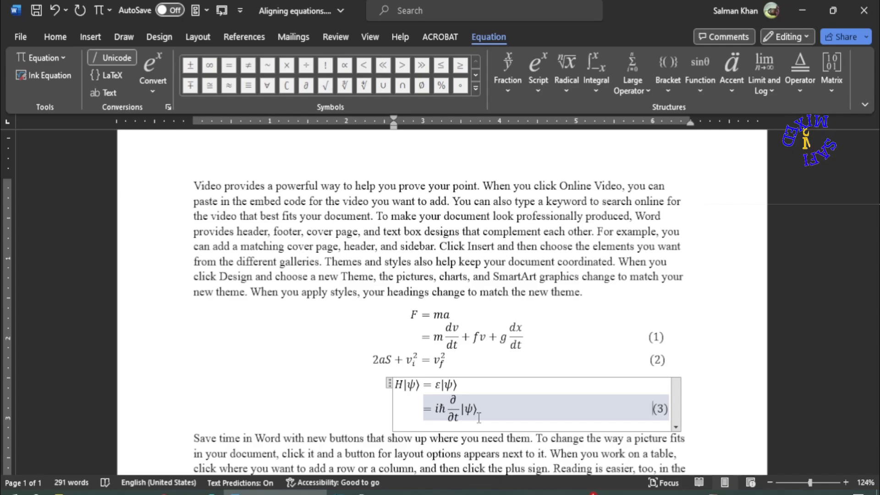
key("BackSpace")
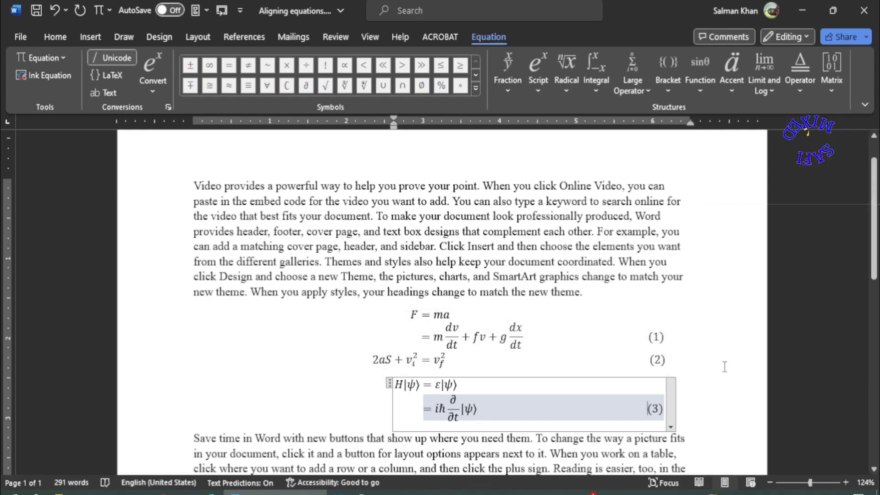
Exit the ψ equation and place the cursor on equation 3's second line.
left_click(669, 367)
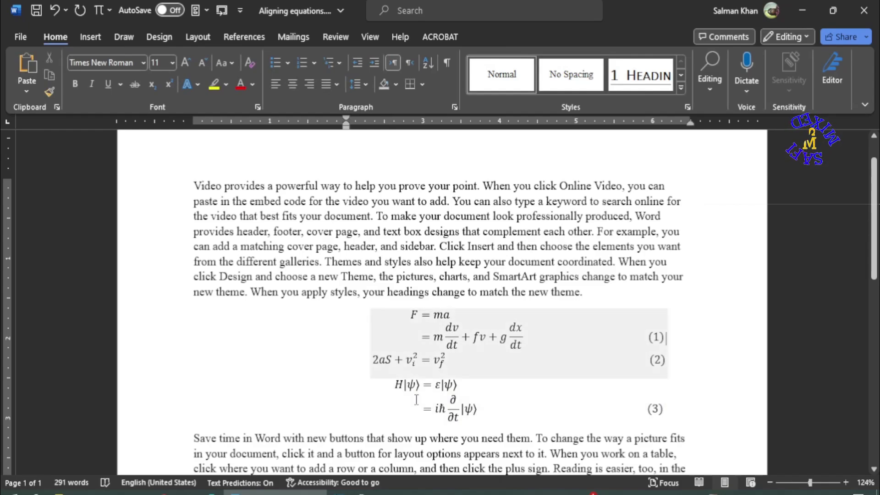
left_click(388, 398)
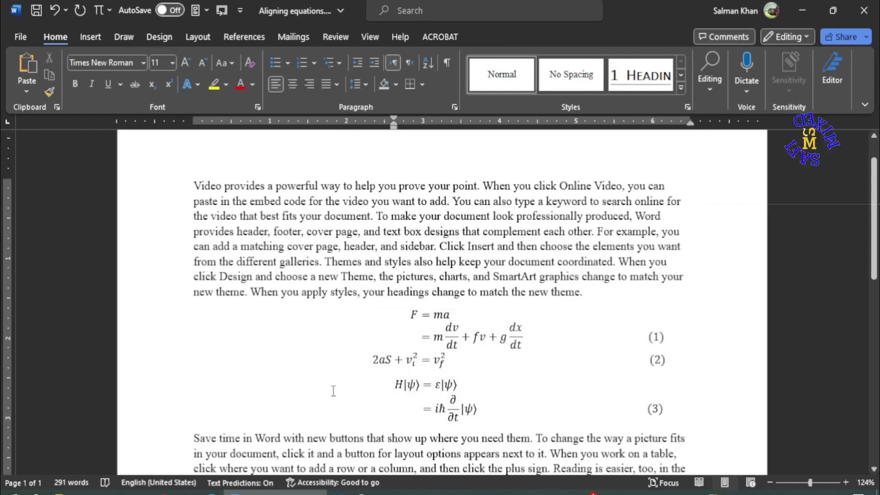